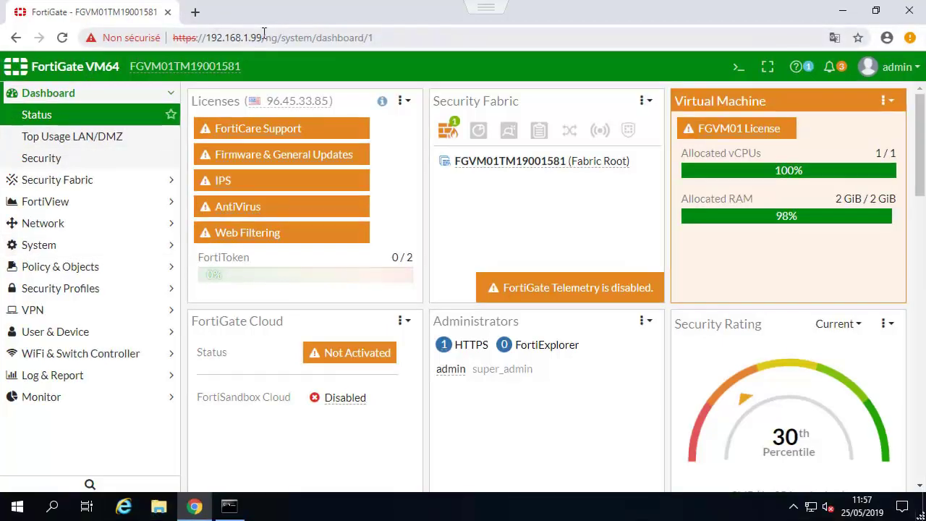
Note the 192.168.1.99 address, expand VPN, and bring up the command prompt's failed 10.2.2.200 ping.
{"action": "left_click_drag", "start_coordinate": [264, 37], "coordinate": [197, 37]}
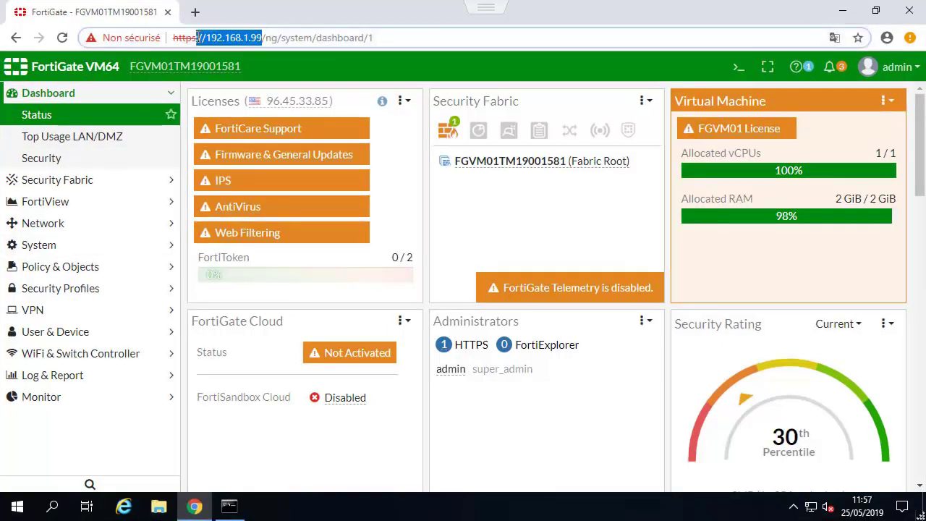
{"action": "left_click", "coordinate": [197, 37]}
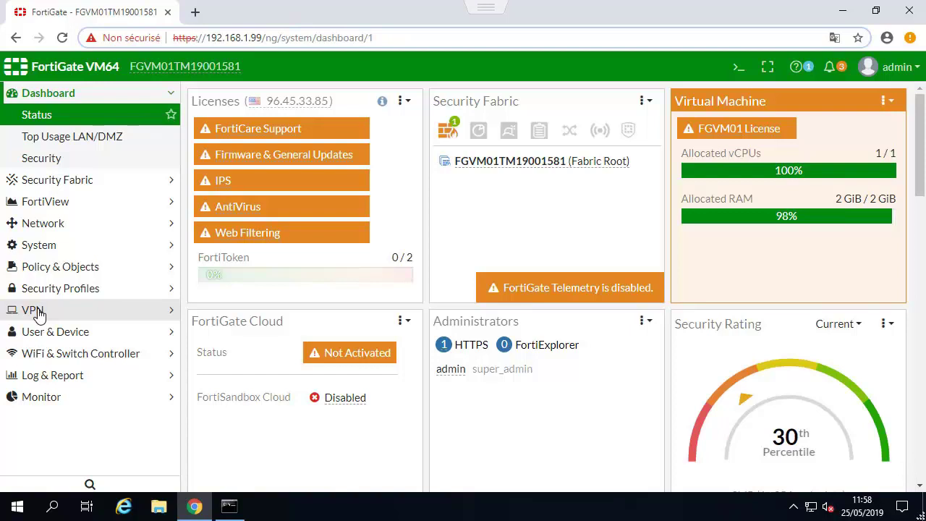
{"action": "left_click", "coordinate": [36, 311]}
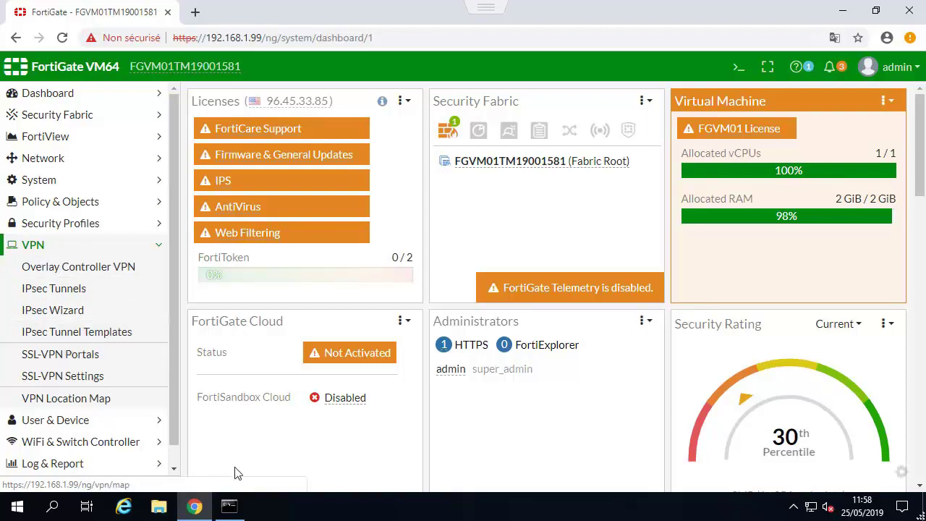
{"action": "left_click", "coordinate": [233, 504]}
Rerun the ping to 10.2.2.200, which now gets replies, then stop it.
{"action": "left_click", "coordinate": [293, 323]}
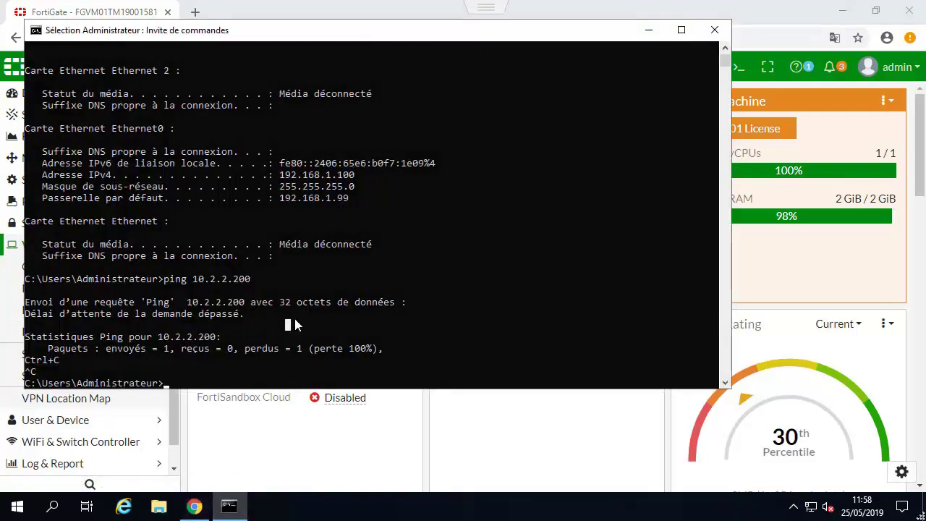
{"action": "key", "text": "Escape"}
{"action": "key", "text": "Up"}
{"action": "key", "text": "Return"}
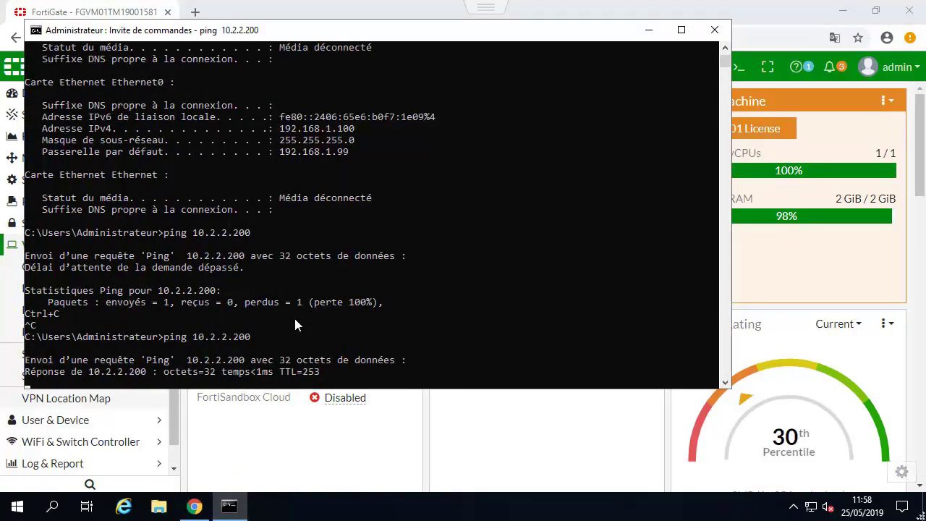
{"action": "key", "text": "ctrl+c"}
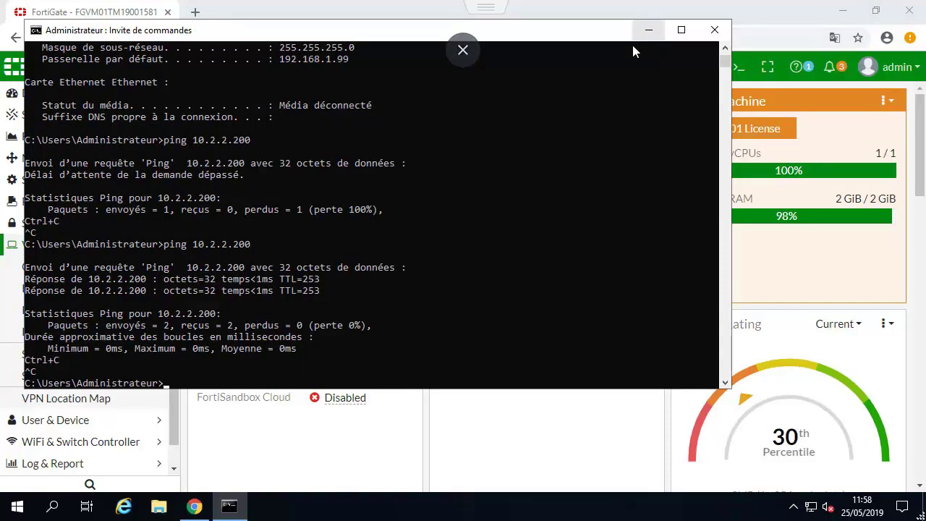
Ping 172.20.0.1, which returns destination network unreachable, then stop it.
{"action": "left_click", "coordinate": [271, 290]}
{"action": "key", "text": "Escape"}
{"action": "type", "text": "ping 1"}
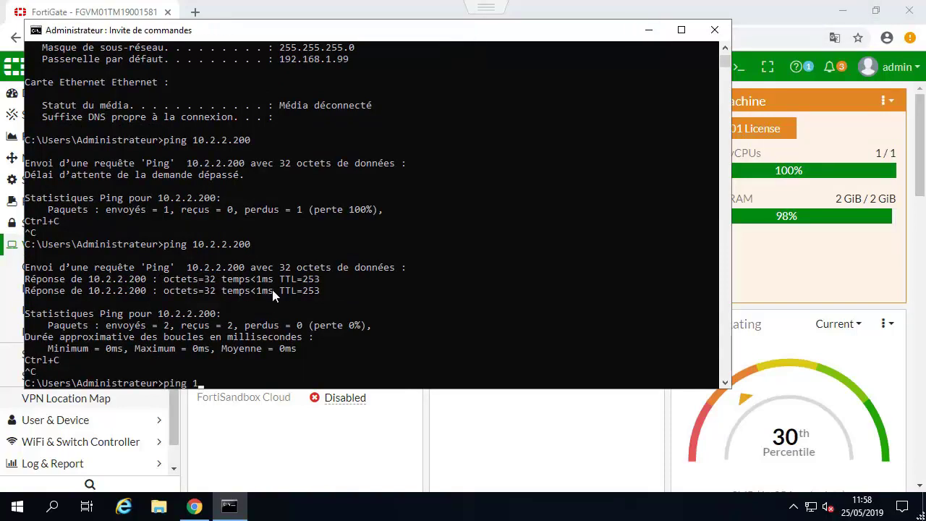
{"action": "type", "text": "72.20.0.1"}
{"action": "key", "text": "Return"}
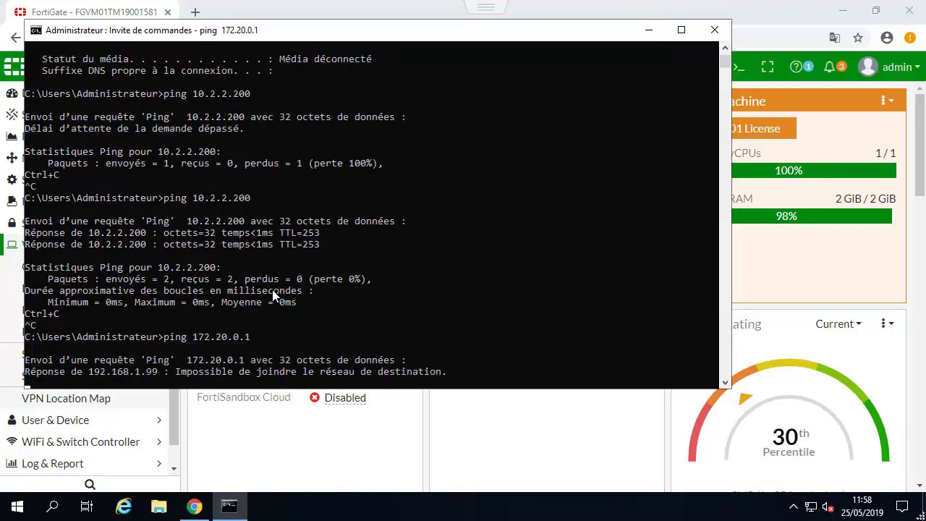
{"action": "key", "text": "ctrl+c"}
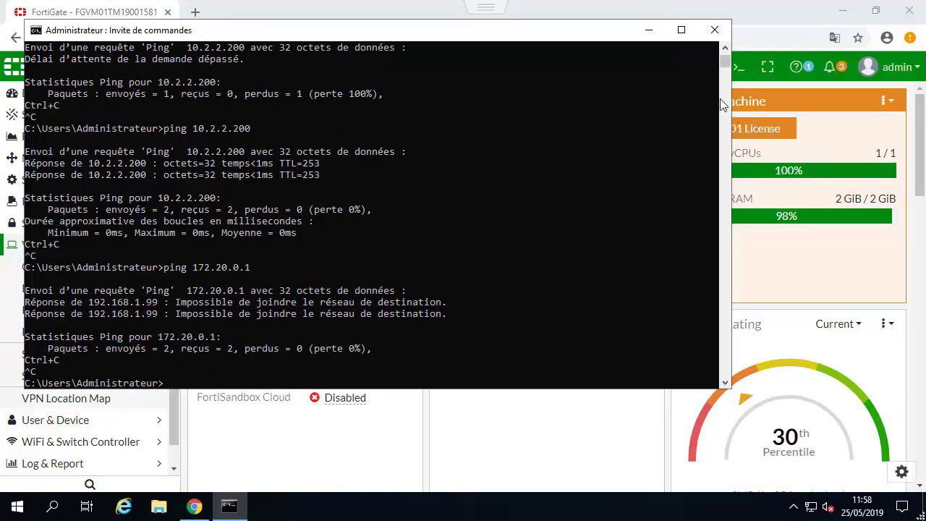
Start the IPsec Wizard for a site-to-site tunnel named Toremote.
{"action": "left_click", "coordinate": [648, 30]}
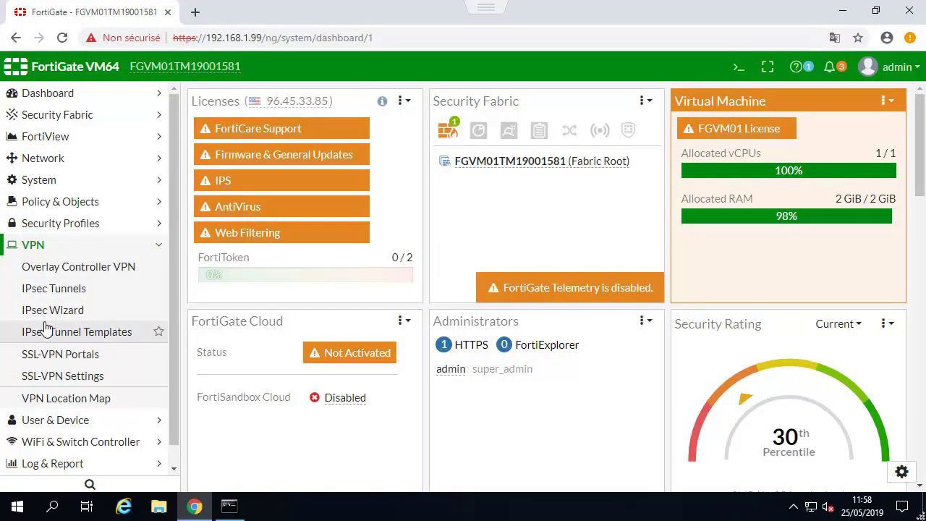
{"action": "left_click", "coordinate": [58, 292]}
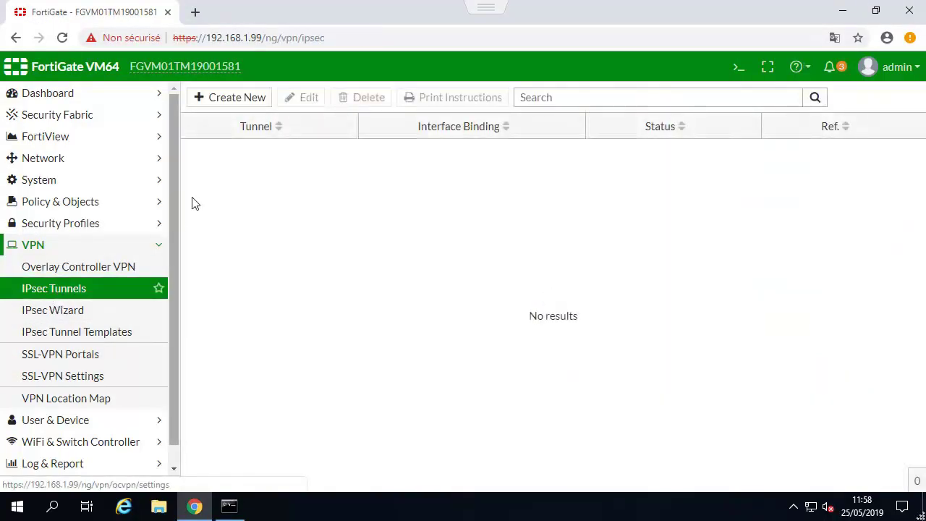
{"action": "left_click", "coordinate": [222, 103]}
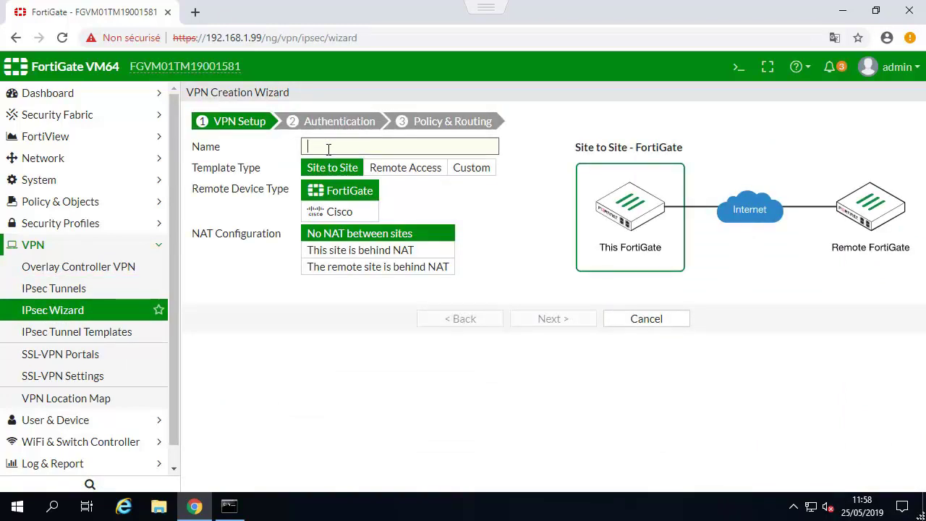
{"action": "type", "text": "Toremote"}
{"action": "left_click", "coordinate": [552, 323]}
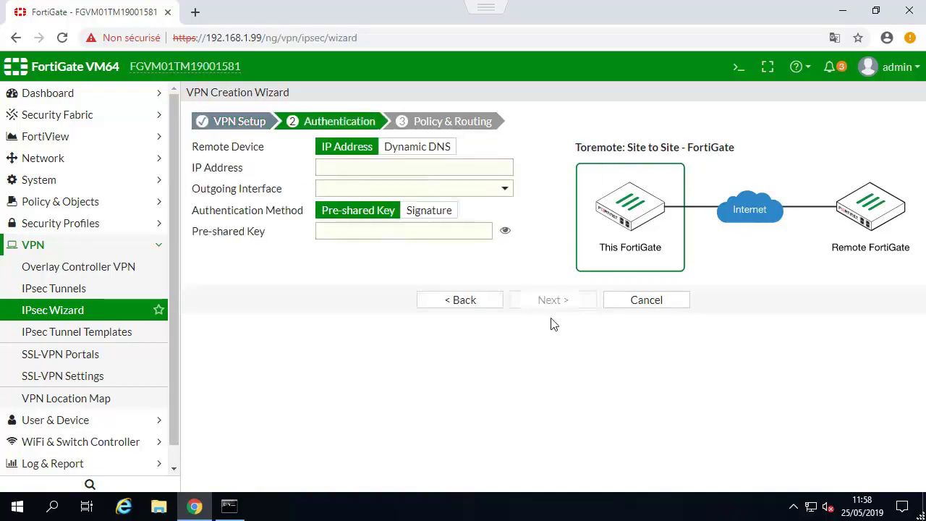
Set remote gateway IP 10.2.2.200 and enter the pre-shared key.
{"action": "left_click", "coordinate": [376, 169]}
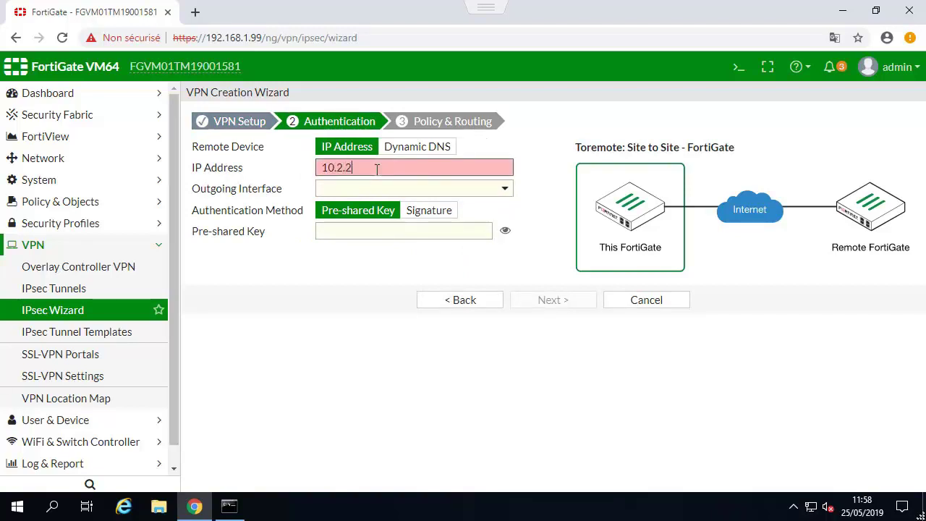
{"action": "type", "text": "10.2.2.200"}
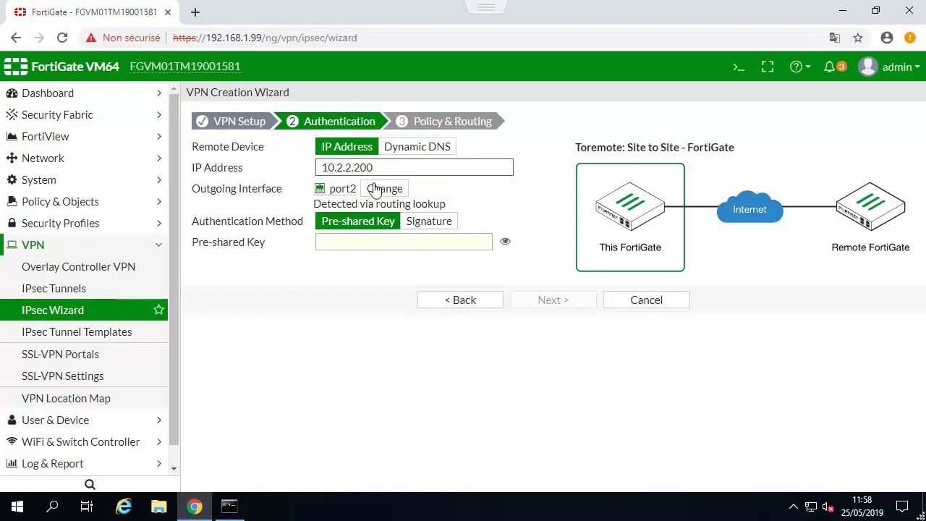
{"action": "left_click", "coordinate": [361, 241]}
{"action": "type", "text": "fo"}
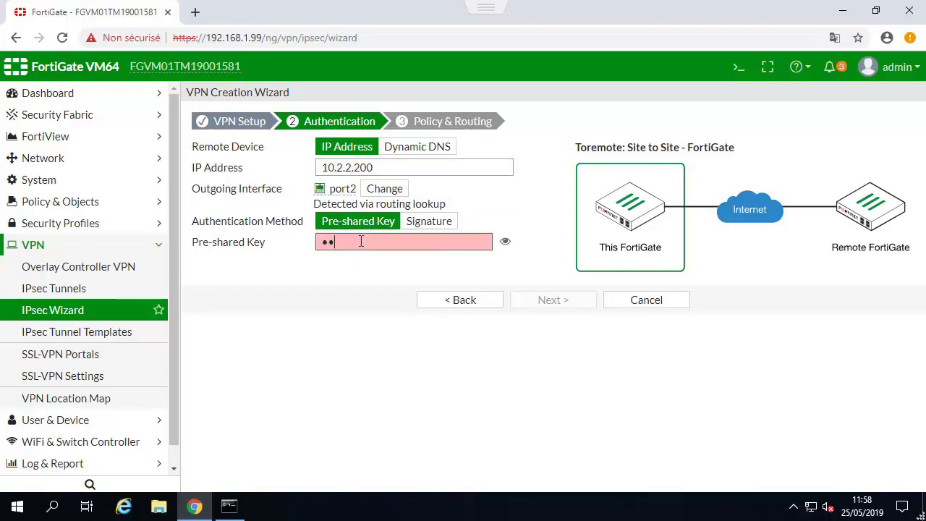
{"action": "type", "text": "rtin"}
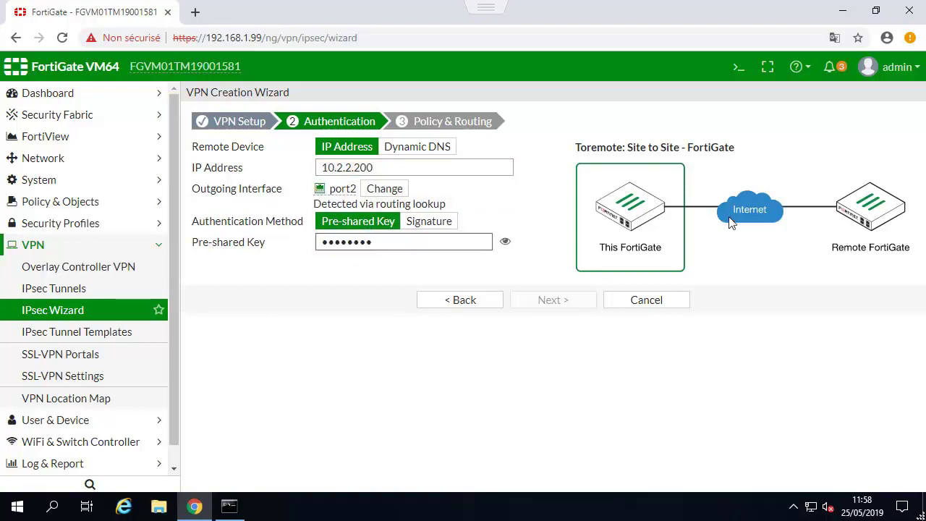
{"action": "type", "text": "et"}
{"action": "left_click", "coordinate": [505, 242]}
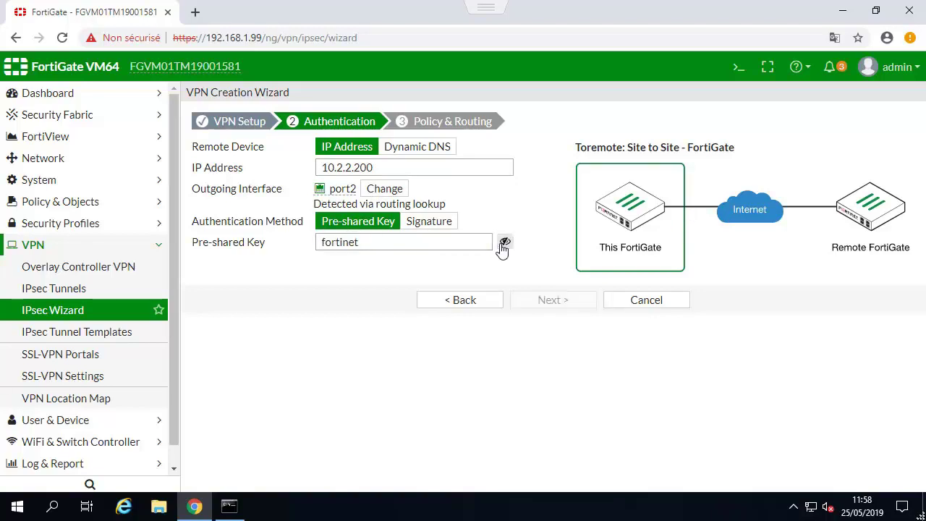
{"action": "left_click", "coordinate": [504, 242]}
{"action": "left_click", "coordinate": [542, 299]}
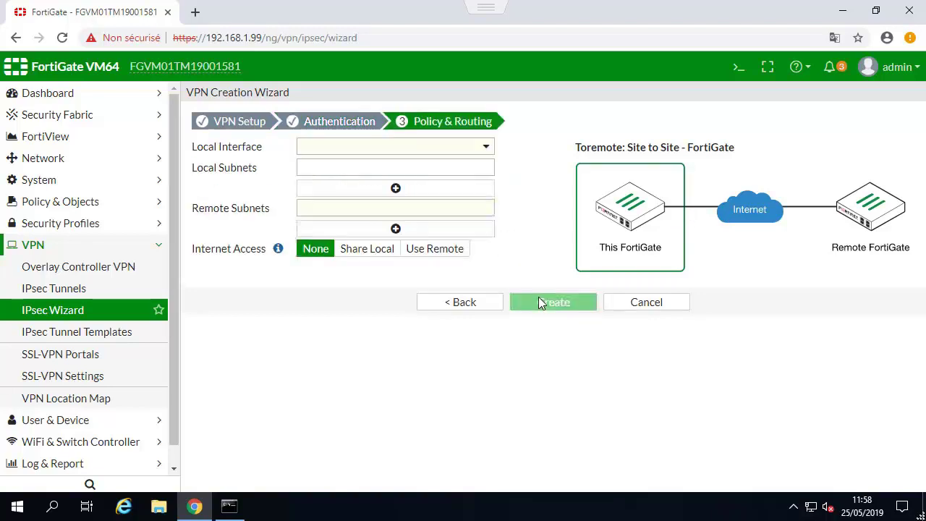
Use port1 as local interface with remote subnet 172.20.0.0/24 and create the tunnel.
{"action": "left_click", "coordinate": [398, 148]}
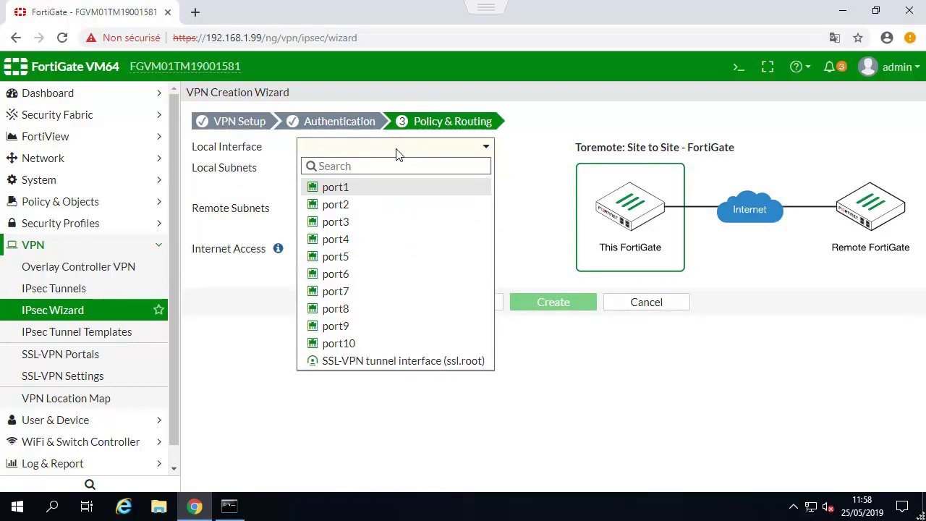
{"action": "left_click", "coordinate": [345, 190]}
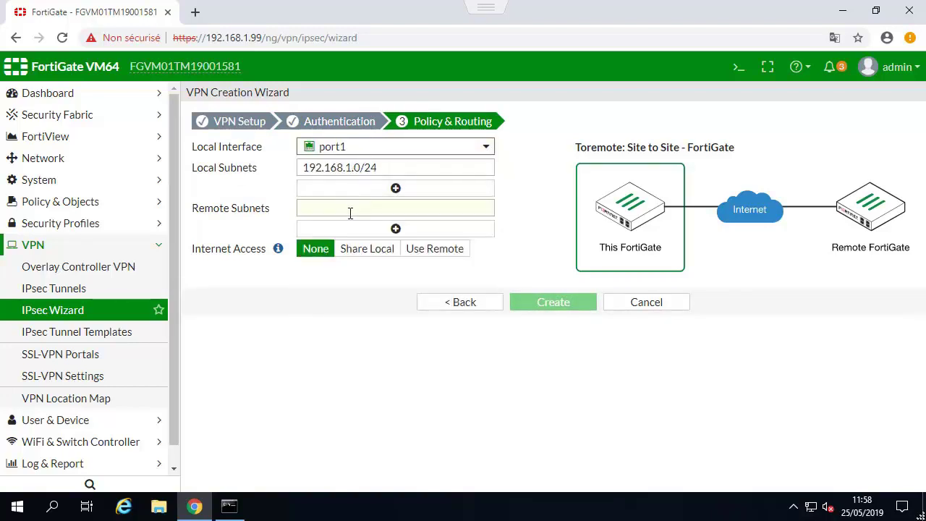
{"action": "left_click", "coordinate": [349, 213]}
{"action": "type", "text": "172.20.0."}
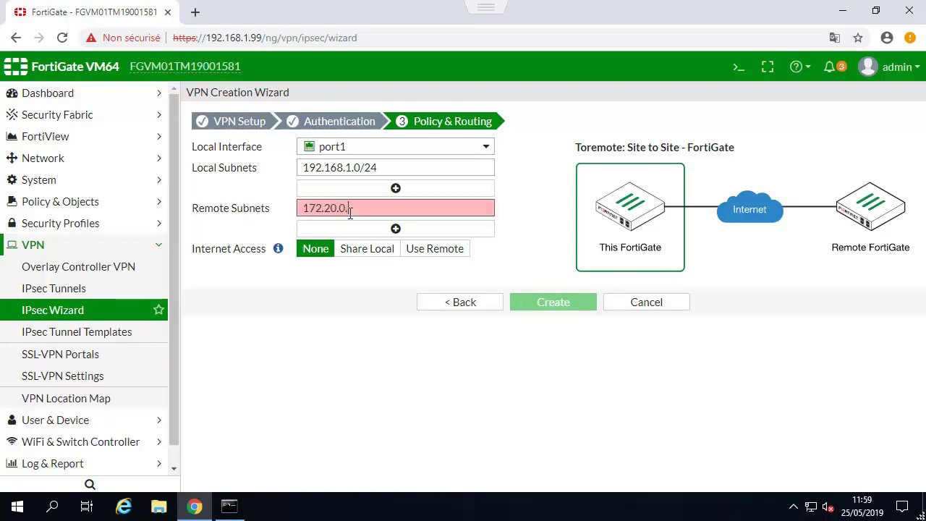
{"action": "type", "text": "0/24"}
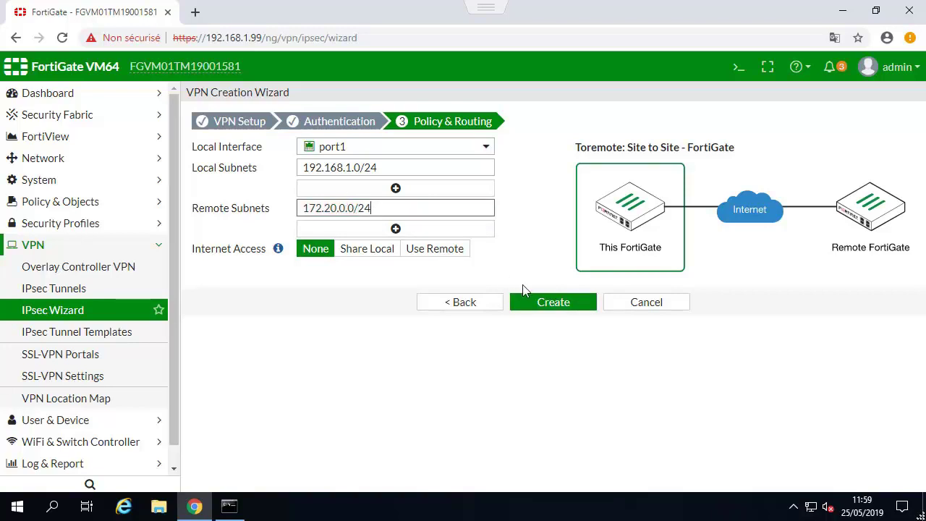
{"action": "left_click", "coordinate": [569, 308]}
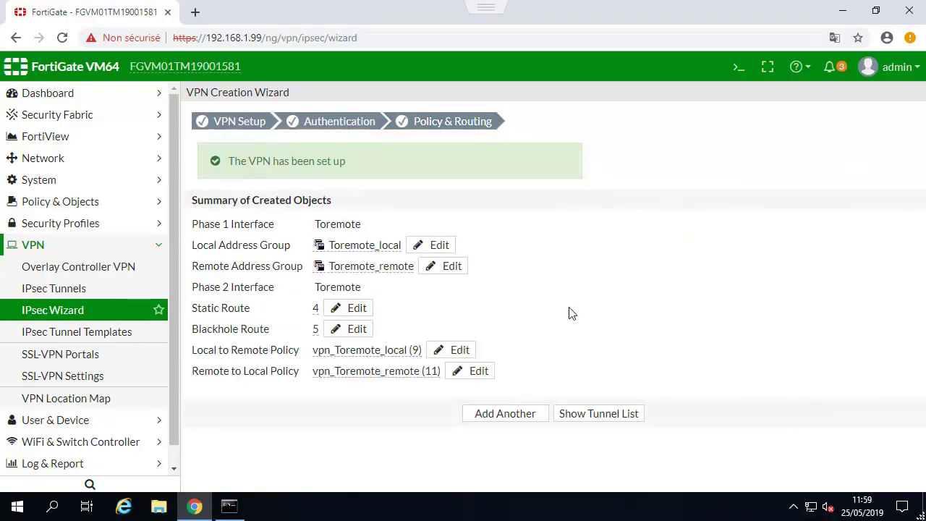
Edit the Toremote tunnel and set its Phase 2 local address to Toremote_local.
{"action": "left_click", "coordinate": [578, 418]}
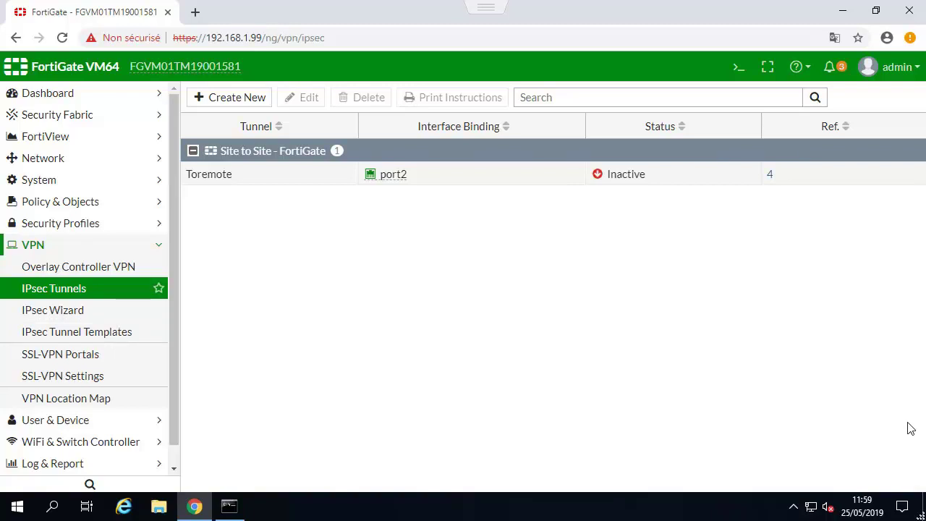
{"action": "left_click", "coordinate": [238, 178]}
{"action": "left_click", "coordinate": [296, 101]}
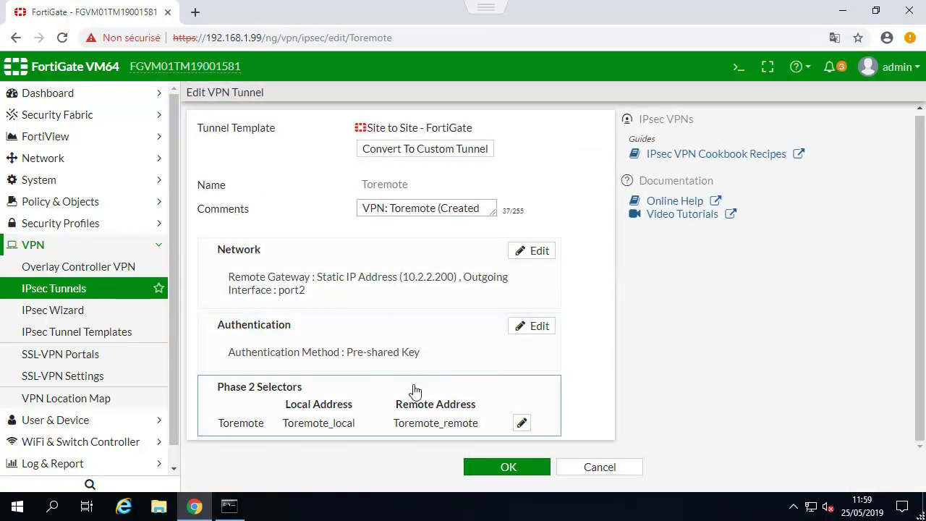
{"action": "scroll", "coordinate": [550, 389], "scroll_direction": "down", "scroll_amount": 1}
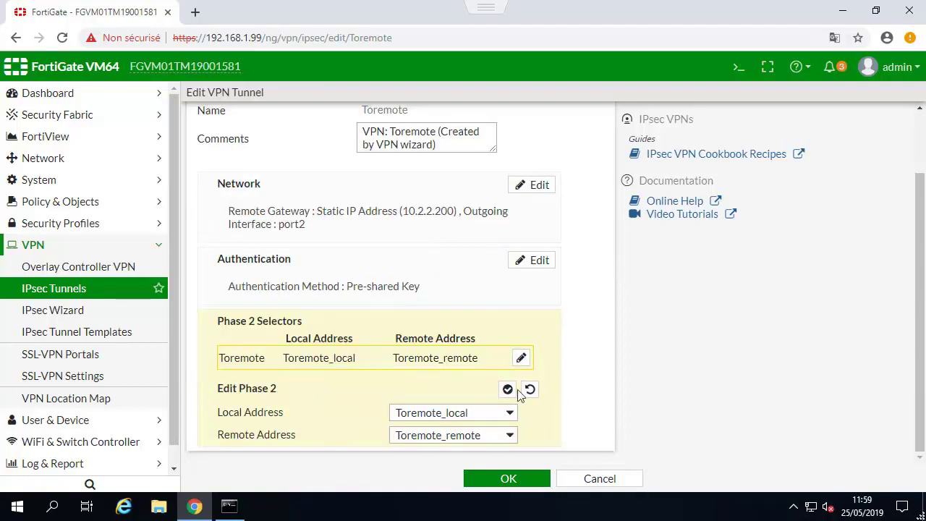
{"action": "left_click", "coordinate": [457, 417]}
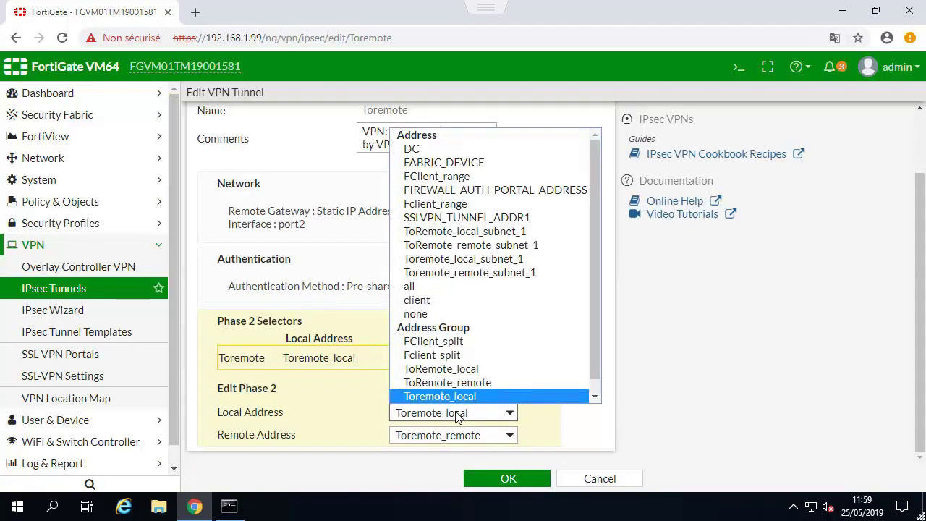
{"action": "left_click", "coordinate": [339, 412]}
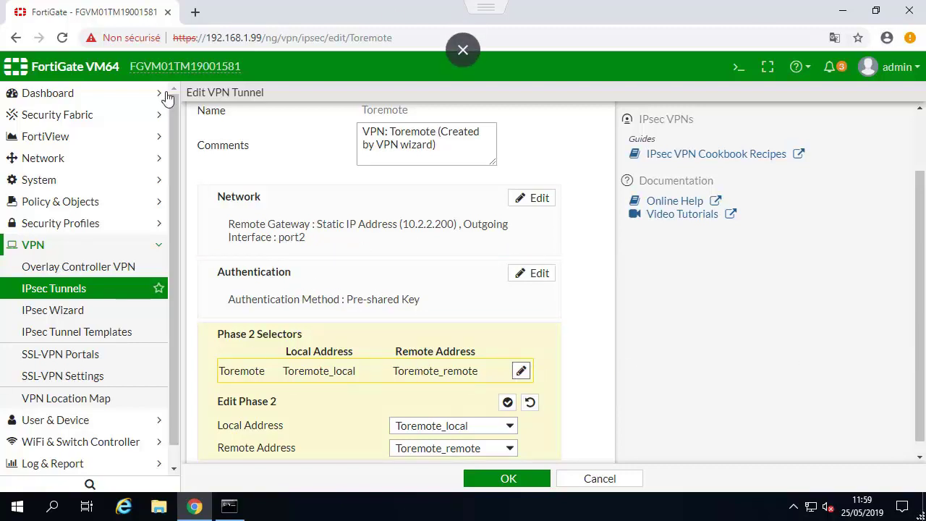
Check the Toremote tunnel interface in Network > Interfaces.
{"action": "left_click", "coordinate": [41, 166]}
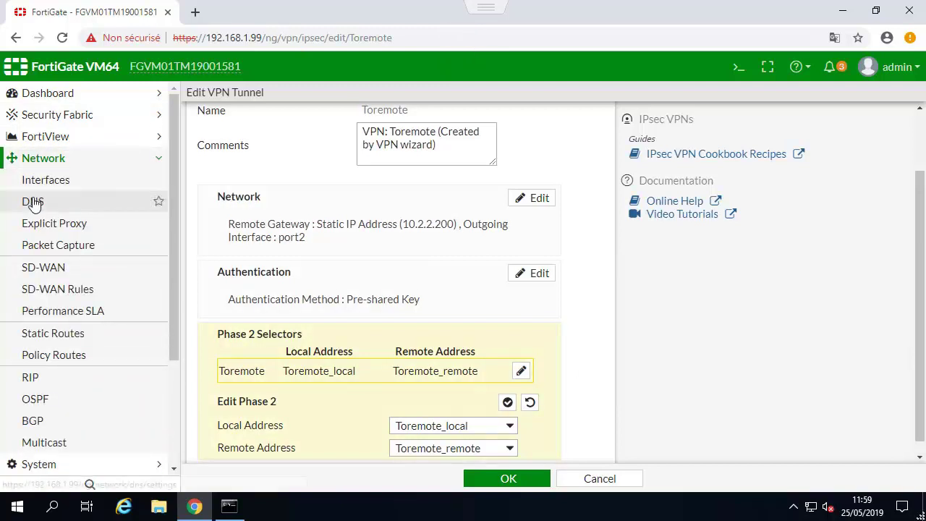
{"action": "left_click", "coordinate": [41, 186]}
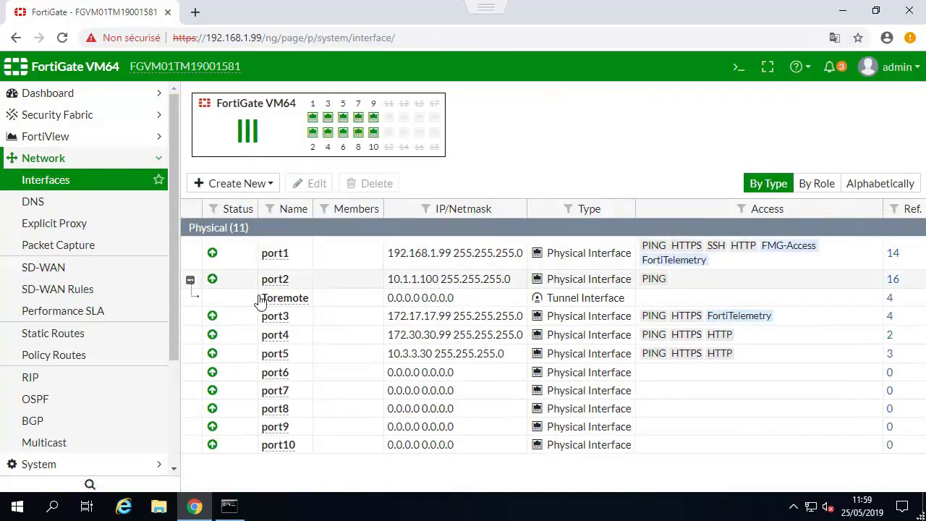
{"action": "left_click", "coordinate": [262, 299]}
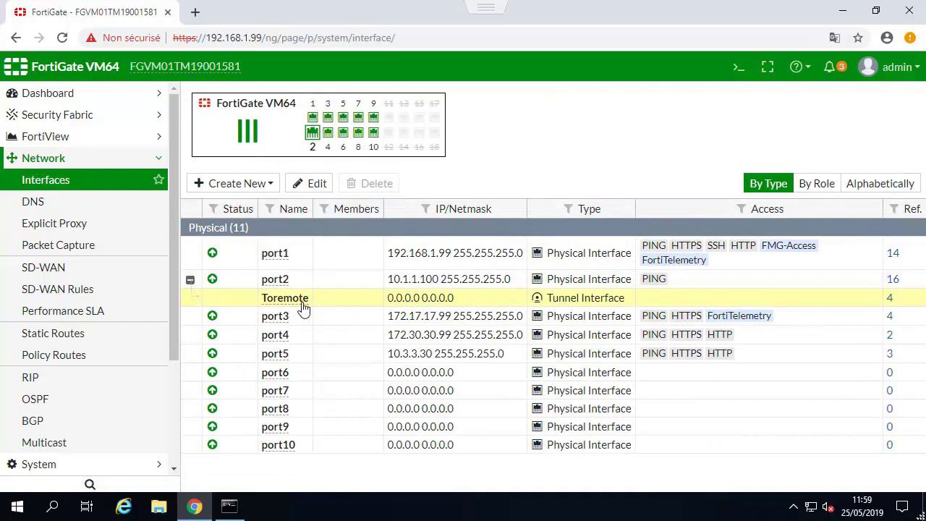
{"action": "left_click", "coordinate": [61, 158]}
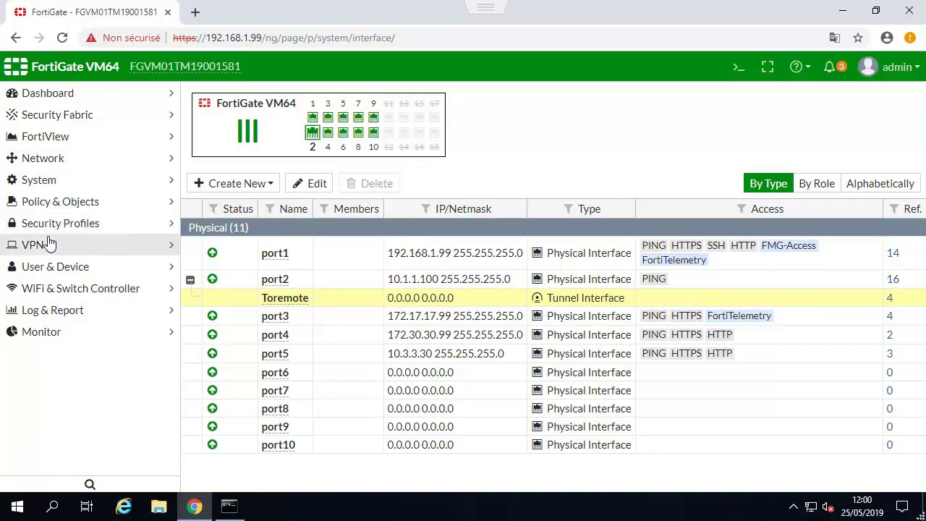
{"action": "left_click", "coordinate": [60, 158]}
Delete the ToRemote_remote blackhole route from Static Routes.
{"action": "left_click", "coordinate": [37, 332]}
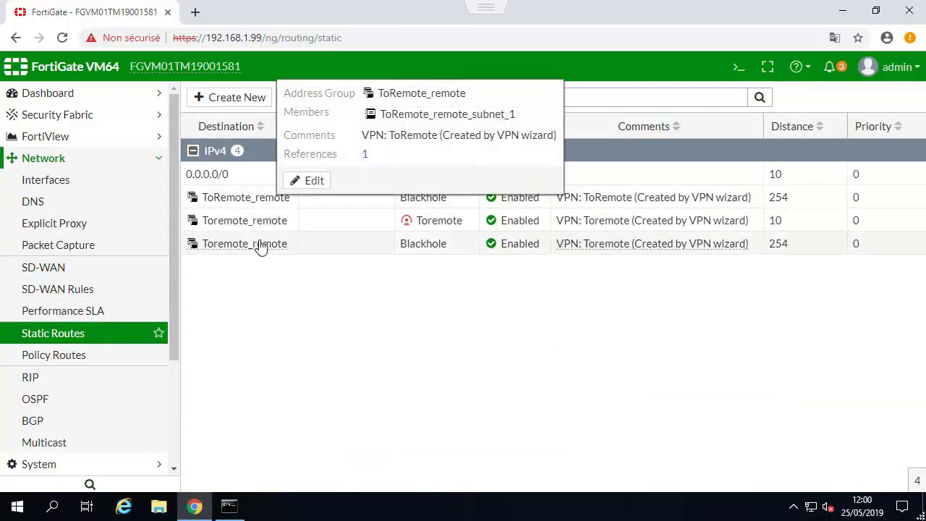
{"action": "mouse_move", "coordinate": [275, 246]}
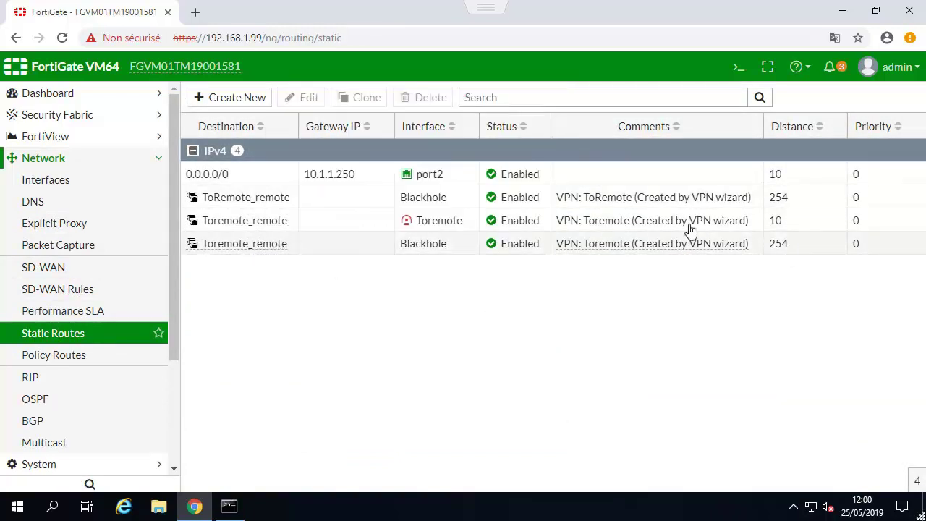
{"action": "left_click", "coordinate": [432, 203]}
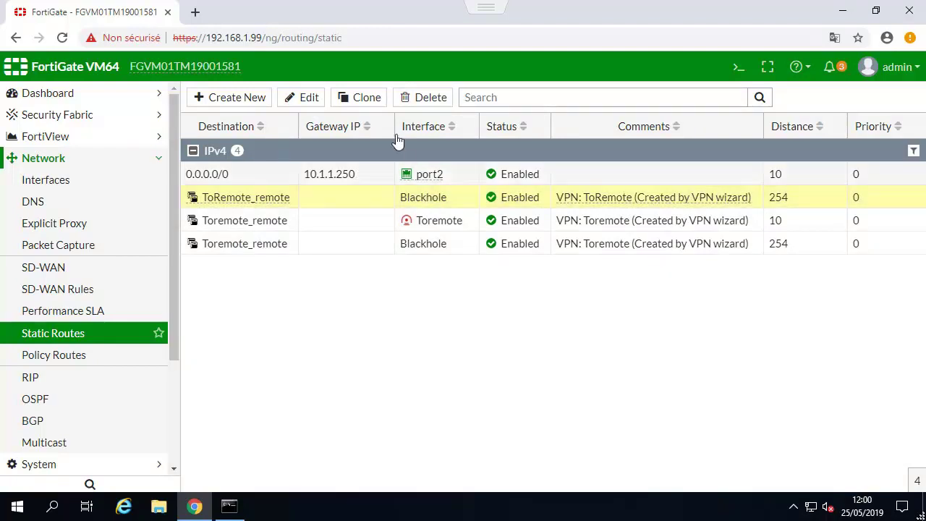
{"action": "left_click", "coordinate": [424, 102]}
{"action": "left_click", "coordinate": [685, 178]}
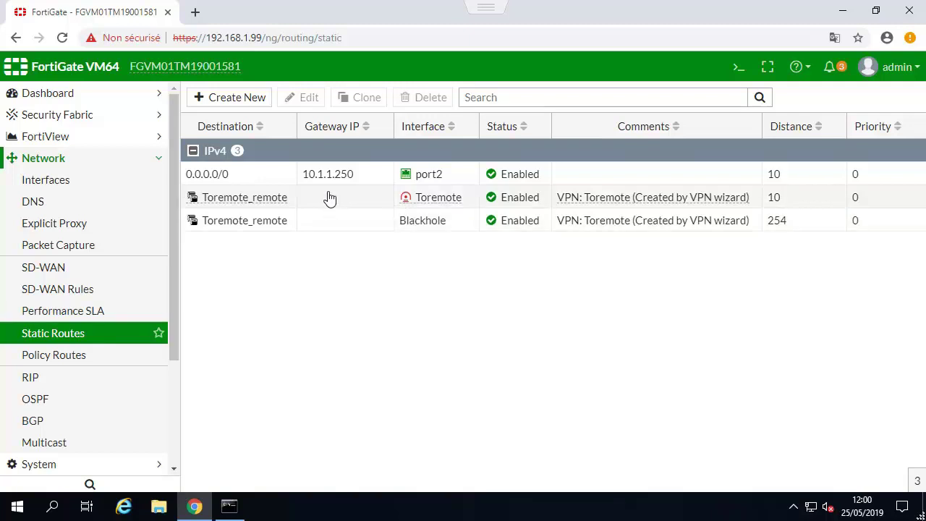
Review the remaining Toremote_remote routes, then go to the IPv4 policy list.
{"action": "left_click", "coordinate": [326, 197]}
{"action": "left_click", "coordinate": [321, 221]}
{"action": "left_click", "coordinate": [327, 198]}
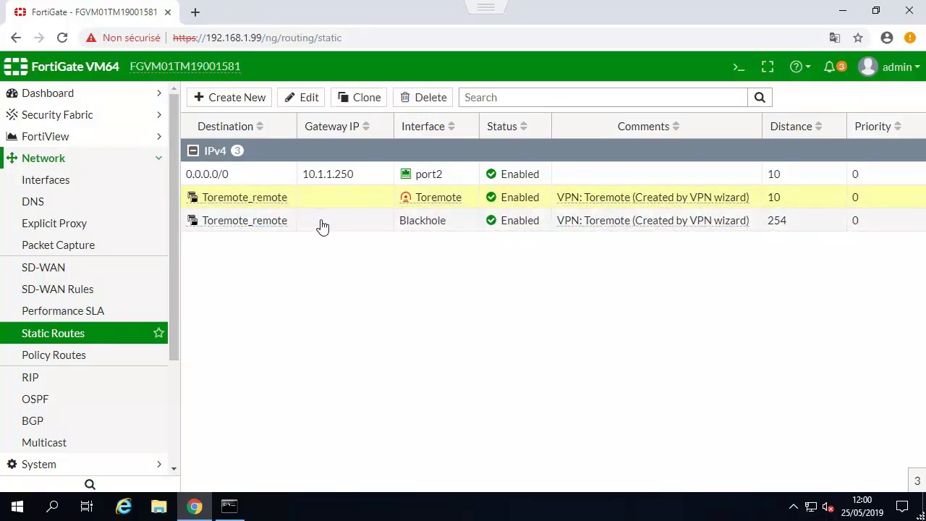
{"action": "left_click", "coordinate": [321, 221]}
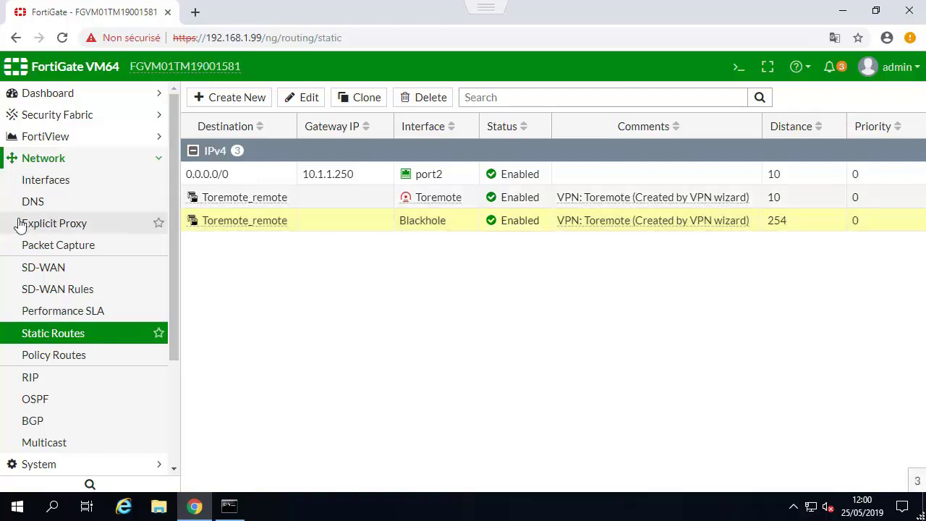
{"action": "left_click", "coordinate": [43, 159]}
{"action": "left_click", "coordinate": [49, 204]}
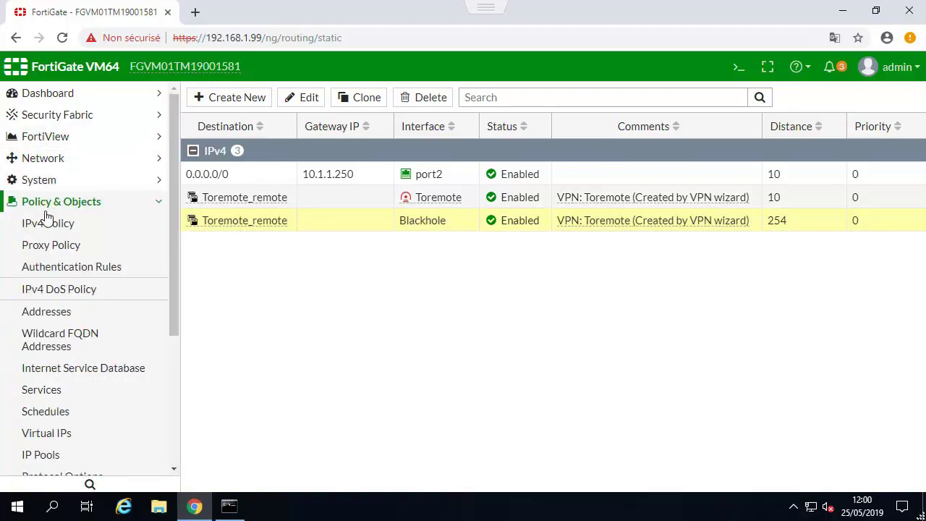
{"action": "left_click", "coordinate": [45, 221]}
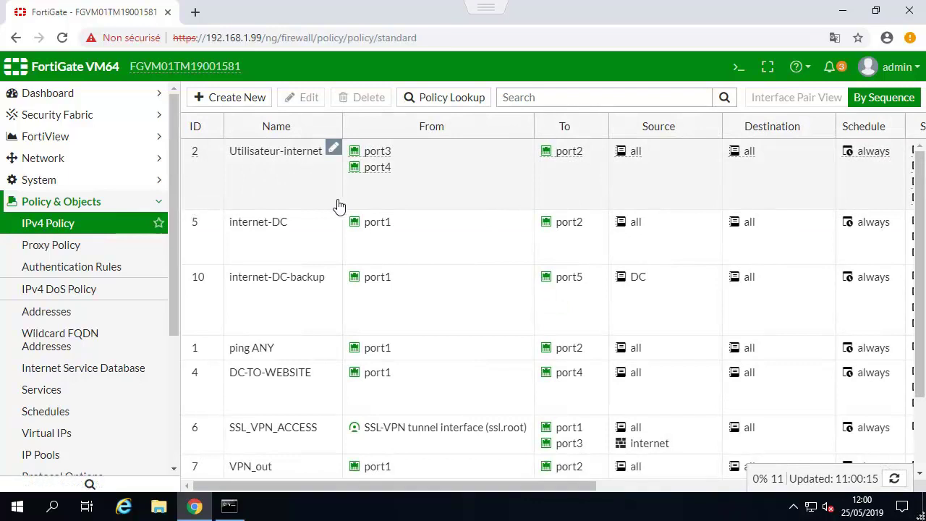
Review the vpn_Toremote_local and vpn_Toremote_remote policies, then exit the full-screen console.
{"action": "scroll", "coordinate": [320, 295], "scroll_direction": "down", "scroll_amount": 2}
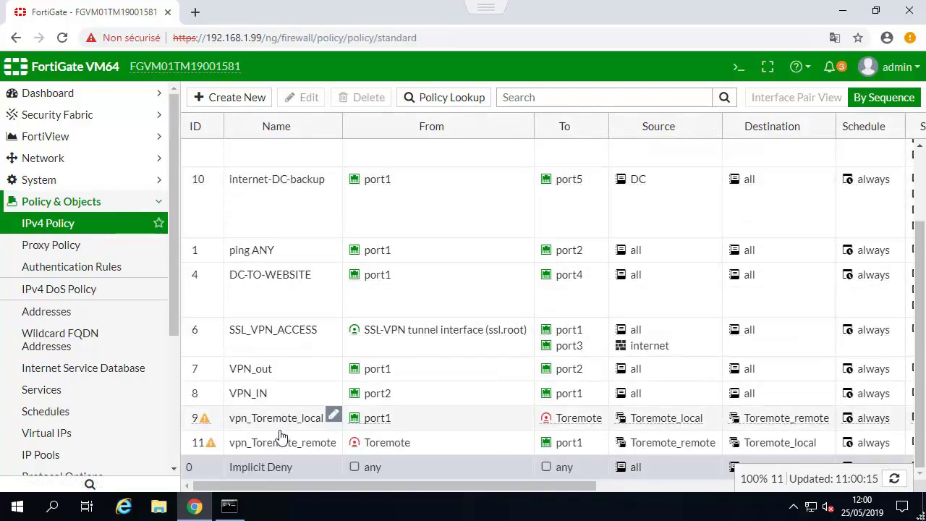
{"action": "left_click", "coordinate": [280, 423]}
{"action": "left_click", "coordinate": [275, 447]}
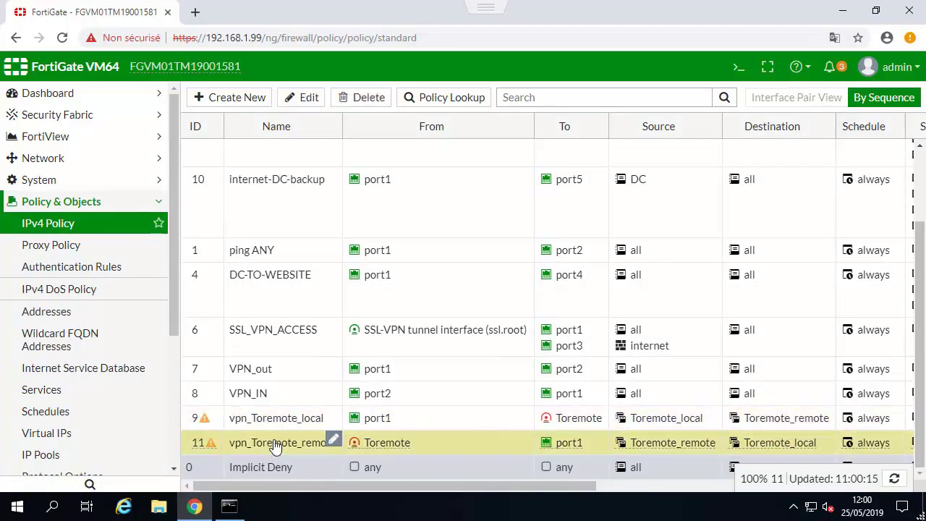
{"action": "left_click", "coordinate": [274, 426]}
{"action": "left_click", "coordinate": [275, 446]}
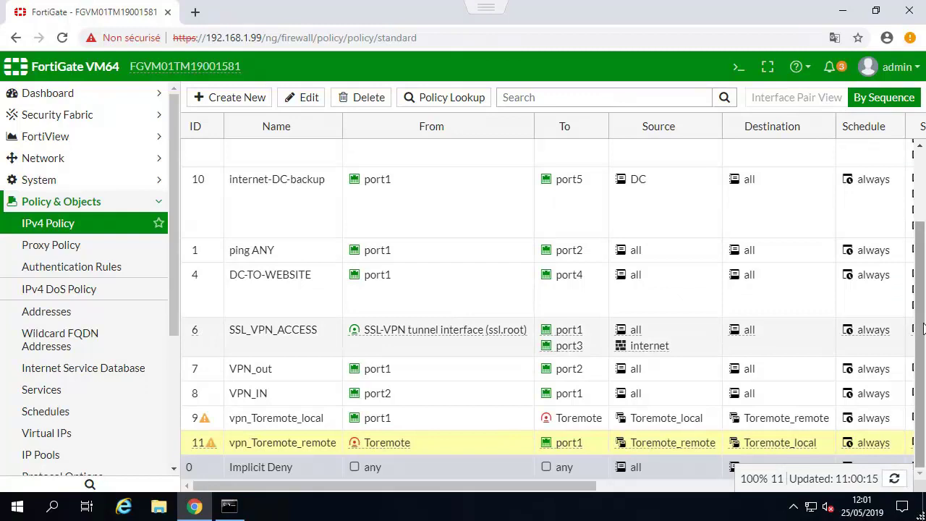
{"action": "left_click_drag", "start_coordinate": [922, 329], "coordinate": [923, 359]}
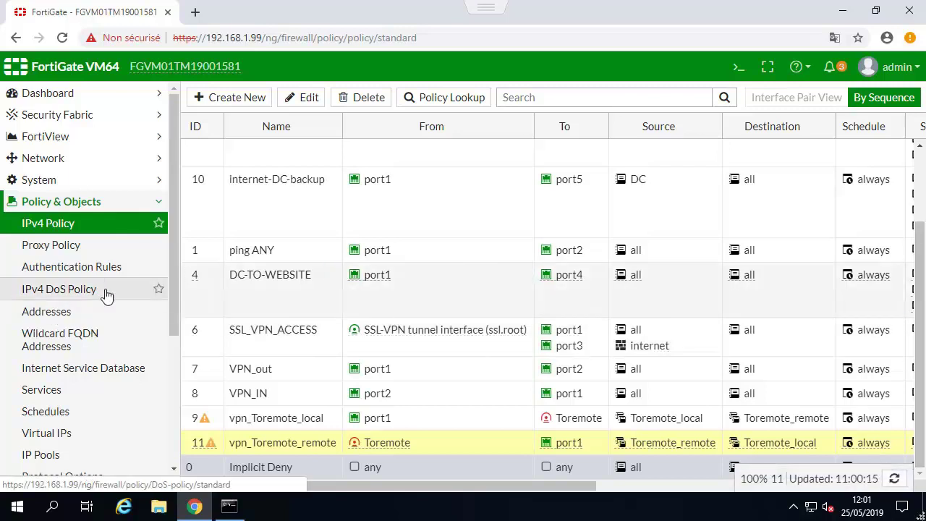
{"action": "left_click", "coordinate": [74, 204]}
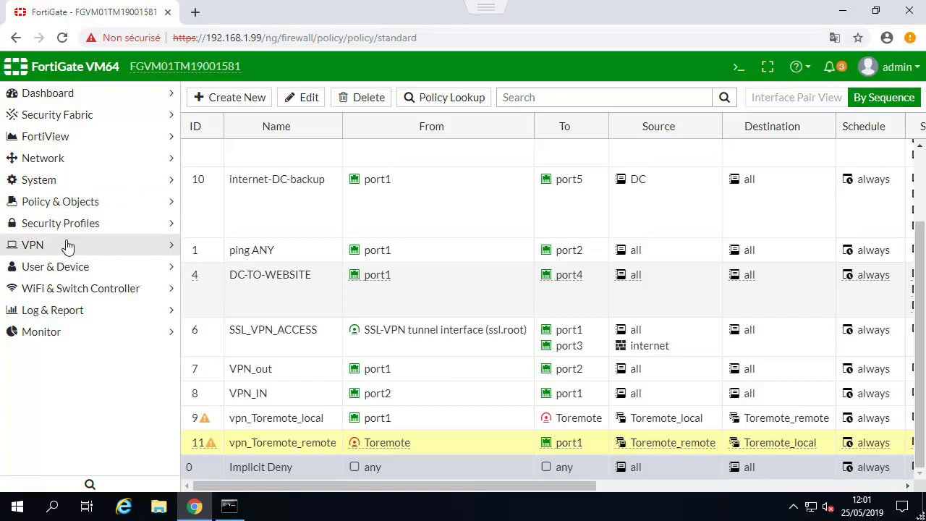
{"action": "left_click", "coordinate": [461, 24]}
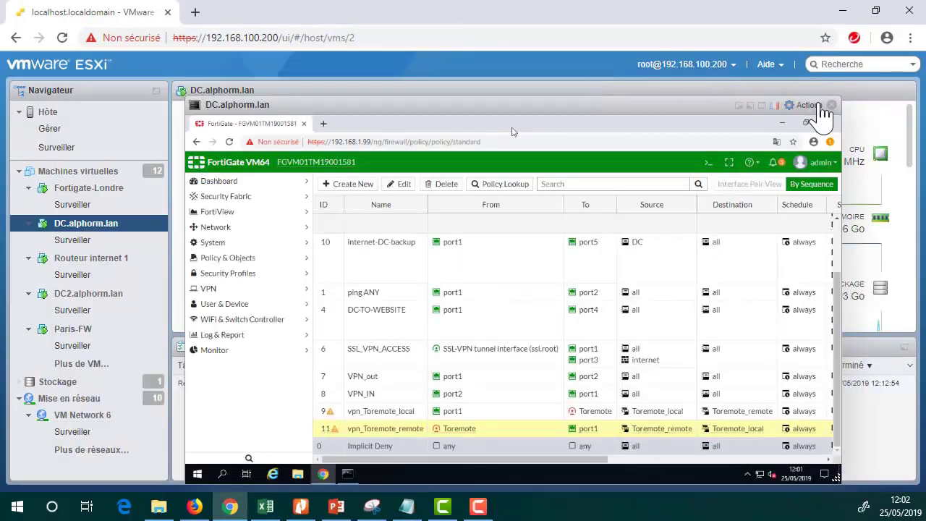
Close the DC.alphorm.lan console and open DC2.alphorm.lan's console full screen.
{"action": "left_click", "coordinate": [832, 106]}
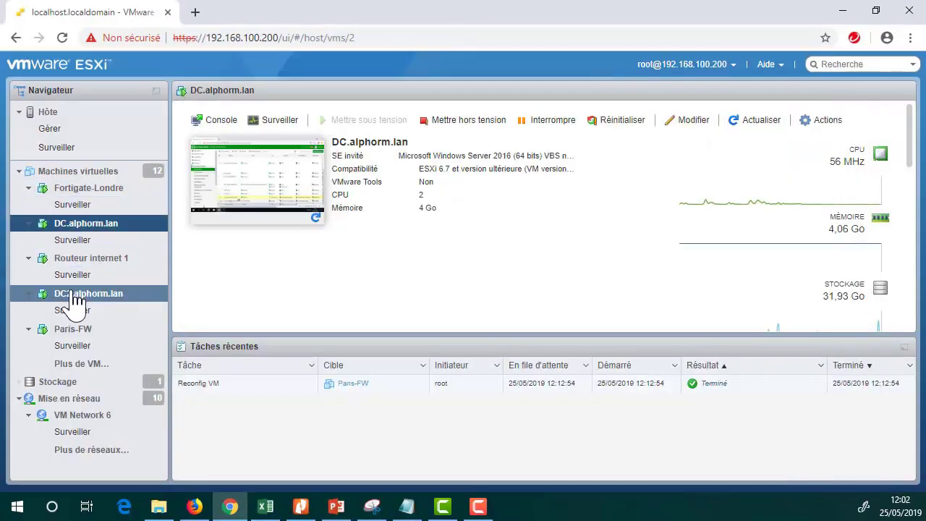
{"action": "left_click", "coordinate": [80, 293]}
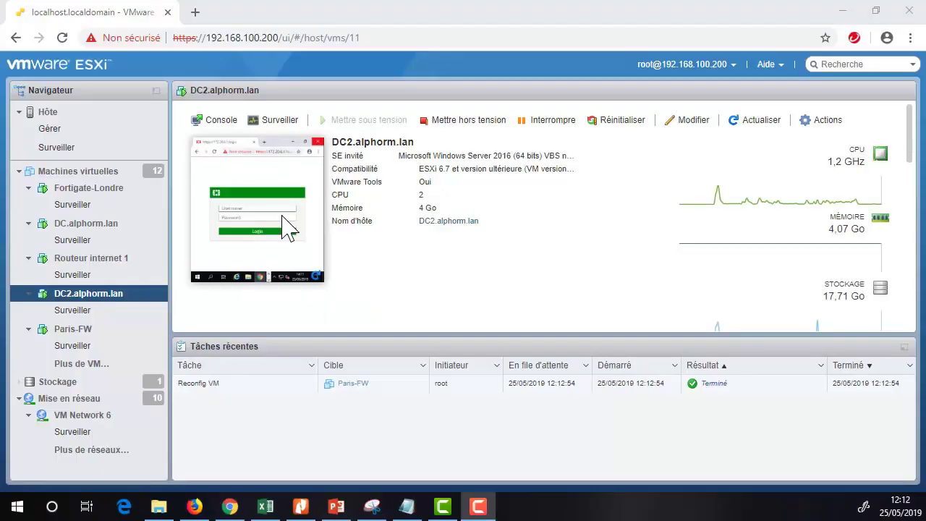
{"action": "left_click", "coordinate": [285, 221]}
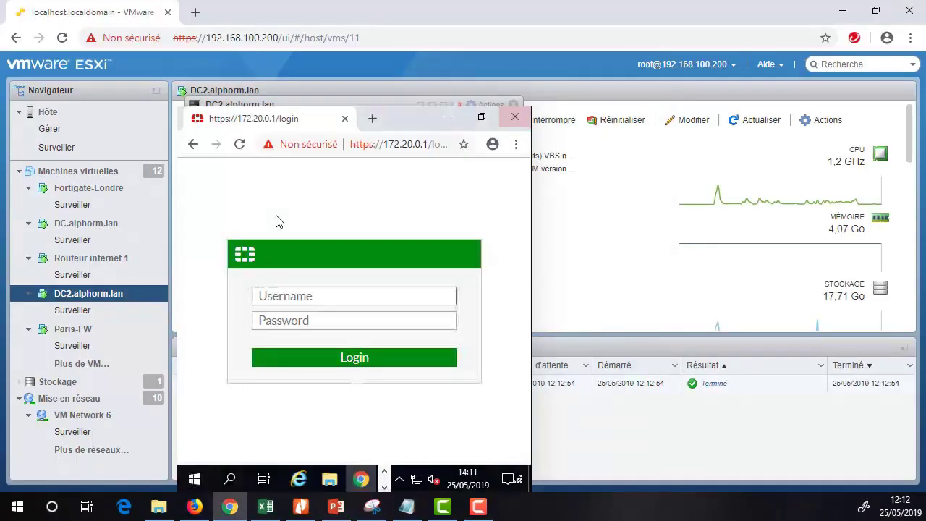
{"action": "left_click", "coordinate": [443, 105]}
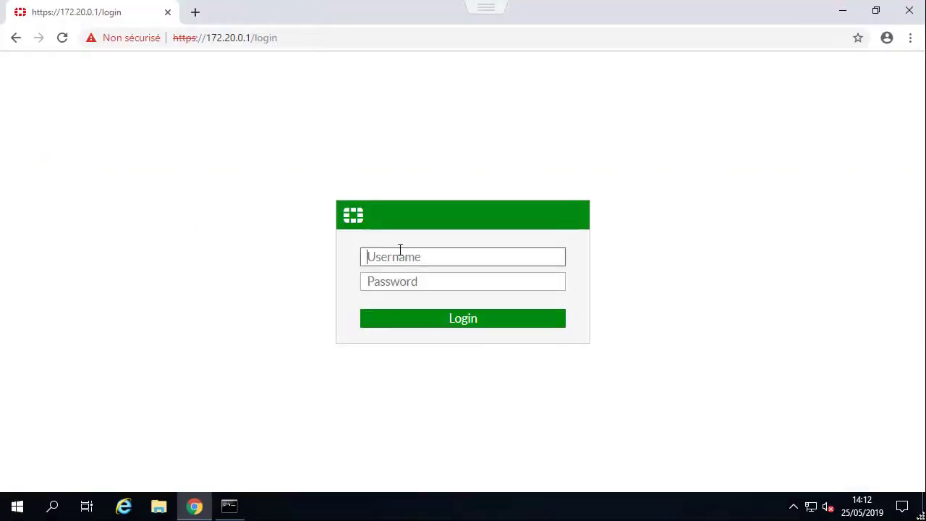
Sign in to the remote FortiGate as admin with the account password.
{"action": "type", "text": "admin"}
{"action": "key", "text": "Tab"}
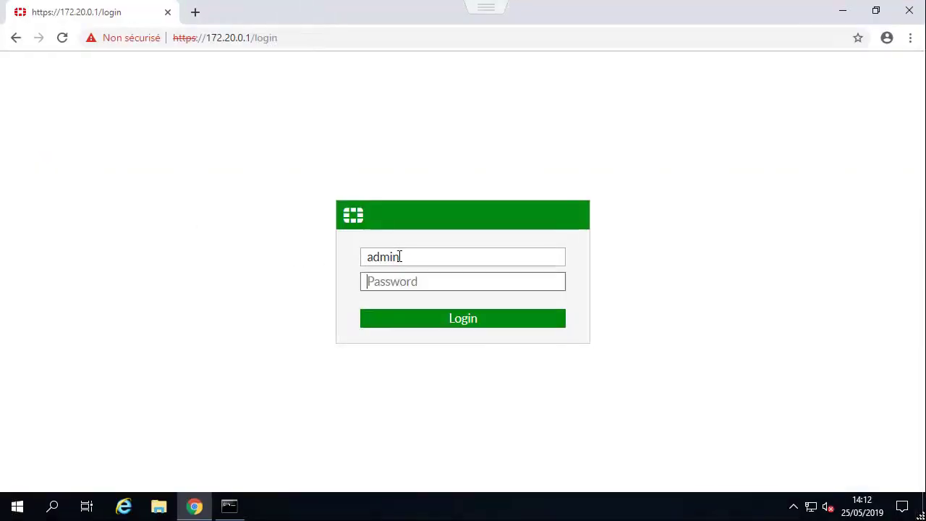
{"action": "type", "text": "a"}
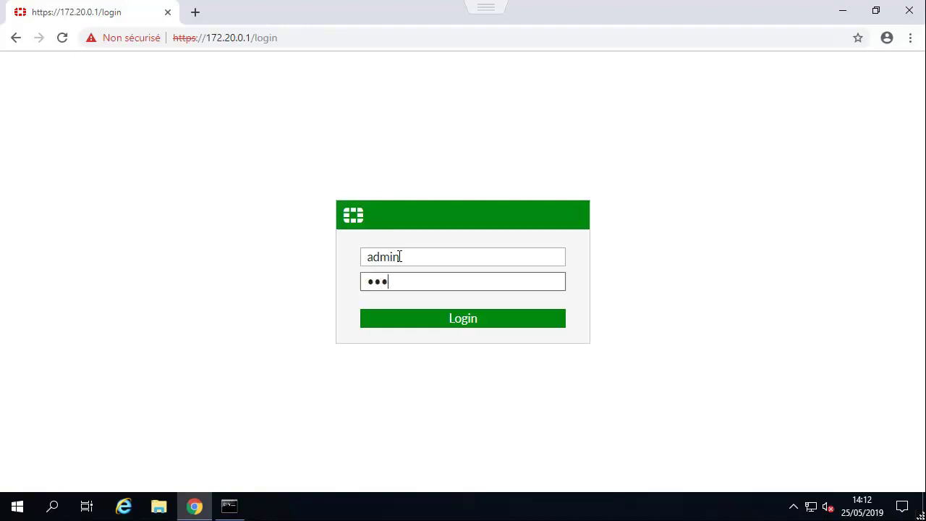
{"action": "key", "text": "Return"}
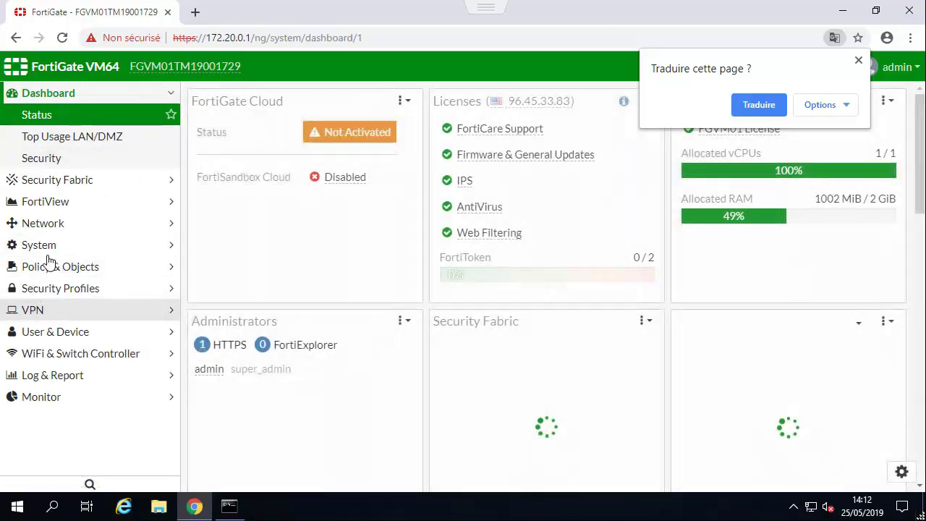
Check the empty IPsec Tunnels list and the IPv4 policy list.
{"action": "left_click", "coordinate": [32, 311]}
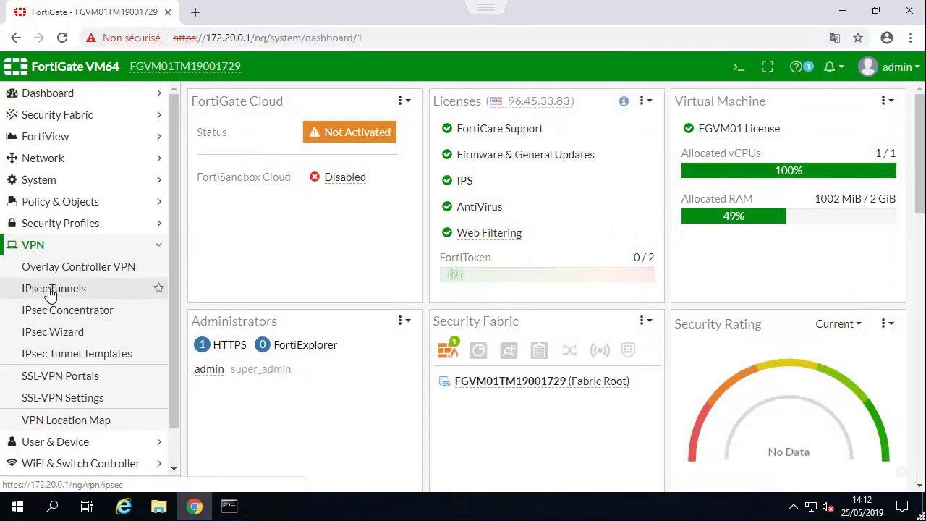
{"action": "left_click", "coordinate": [46, 288]}
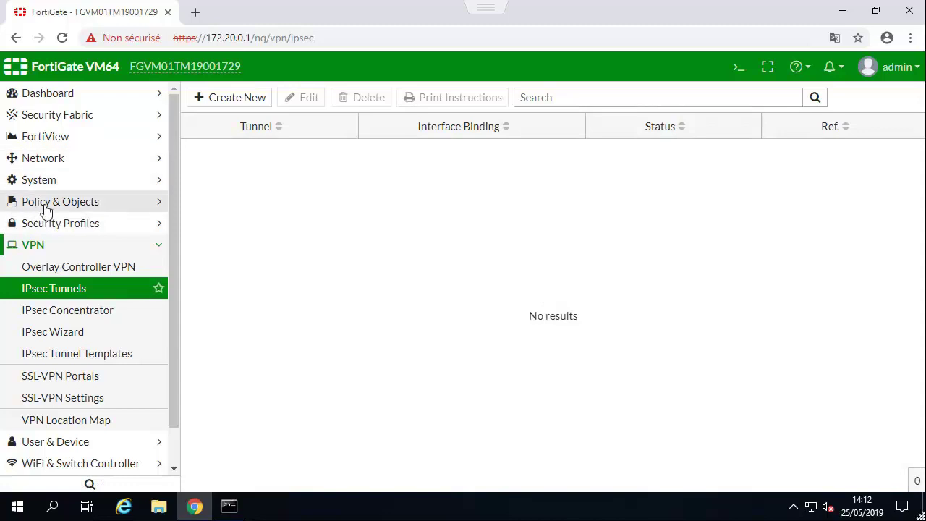
{"action": "left_click", "coordinate": [47, 204]}
{"action": "left_click", "coordinate": [49, 229]}
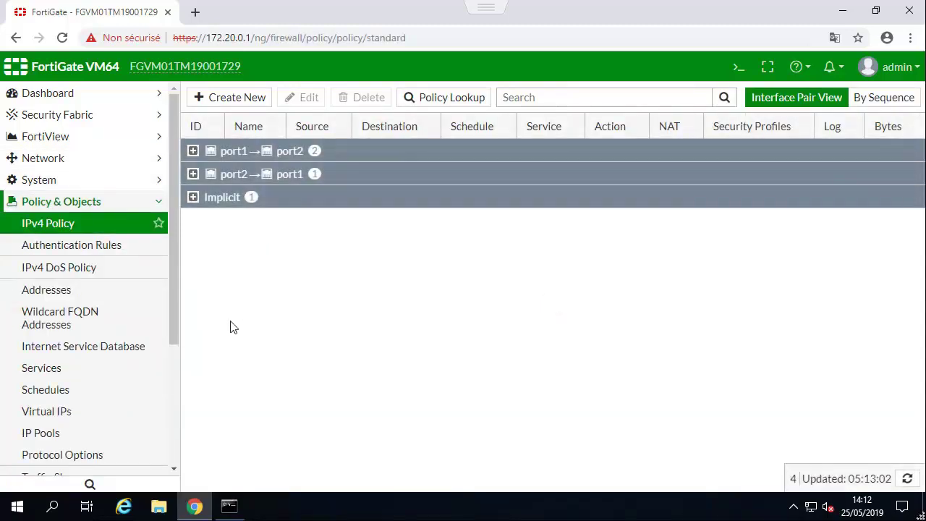
{"action": "left_click", "coordinate": [42, 202]}
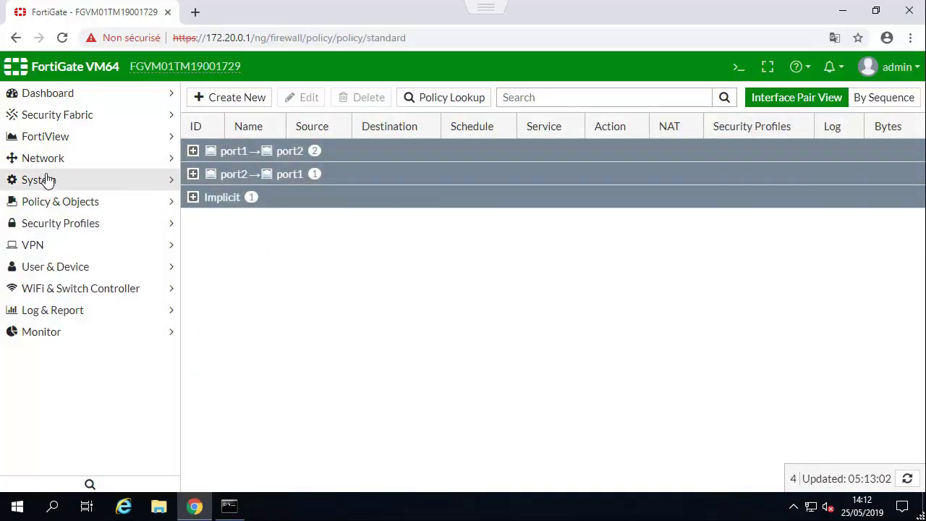
Check the static routes, then return to the IPsec Tunnels list.
{"action": "left_click", "coordinate": [45, 159]}
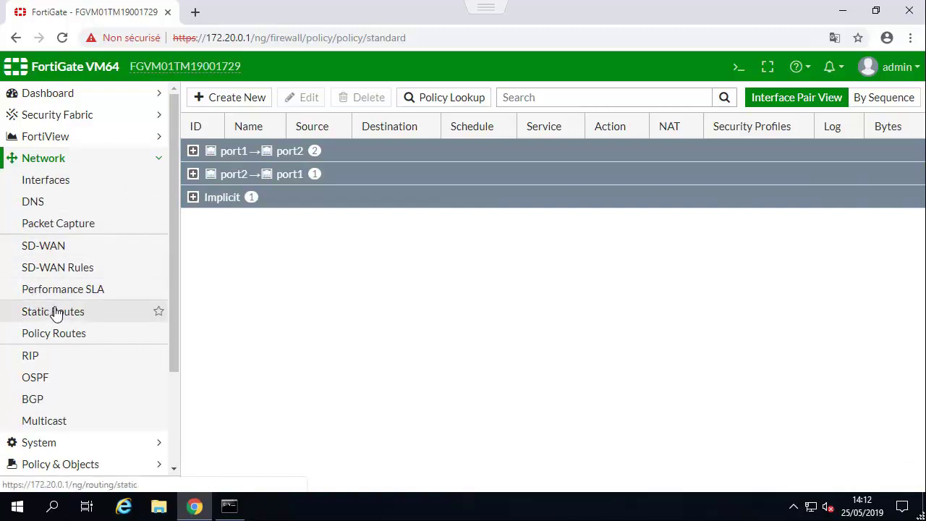
{"action": "left_click", "coordinate": [56, 311]}
{"action": "left_click", "coordinate": [57, 160]}
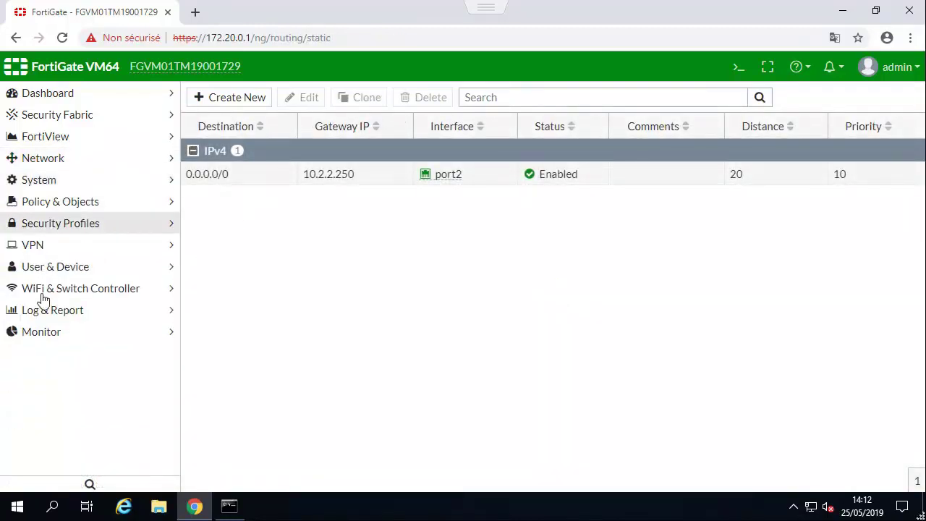
{"action": "left_click", "coordinate": [32, 246]}
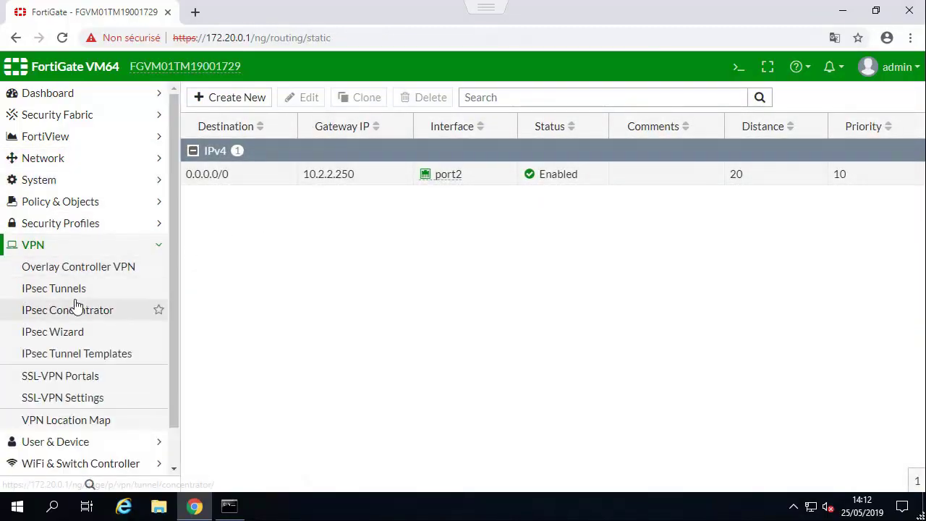
{"action": "left_click", "coordinate": [107, 310]}
{"action": "left_click", "coordinate": [77, 293]}
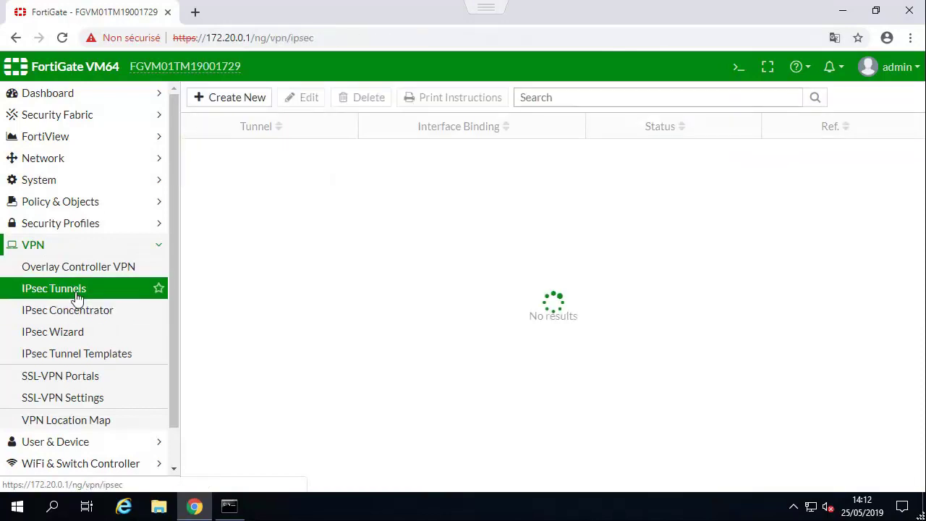
Start a new site-to-site IPsec tunnel named Tolocal in the wizard.
{"action": "left_click", "coordinate": [238, 98]}
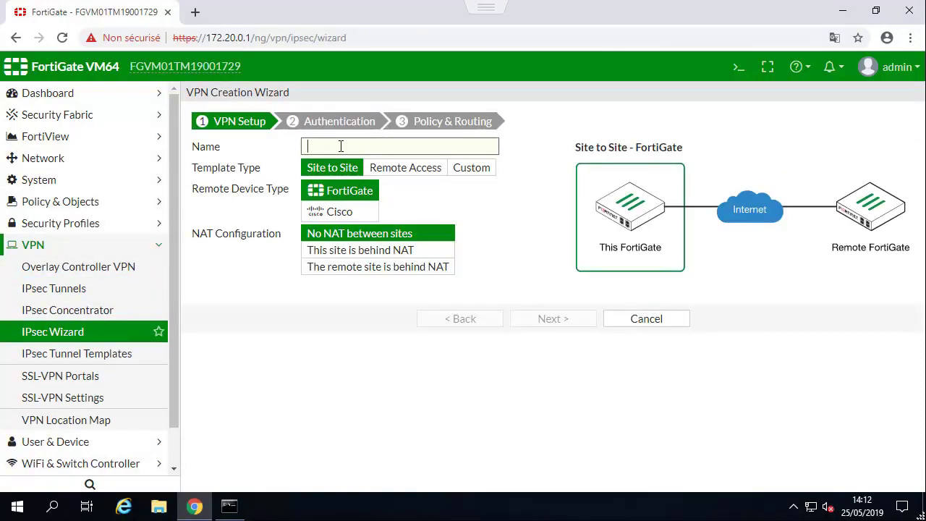
{"action": "type", "text": "T"}
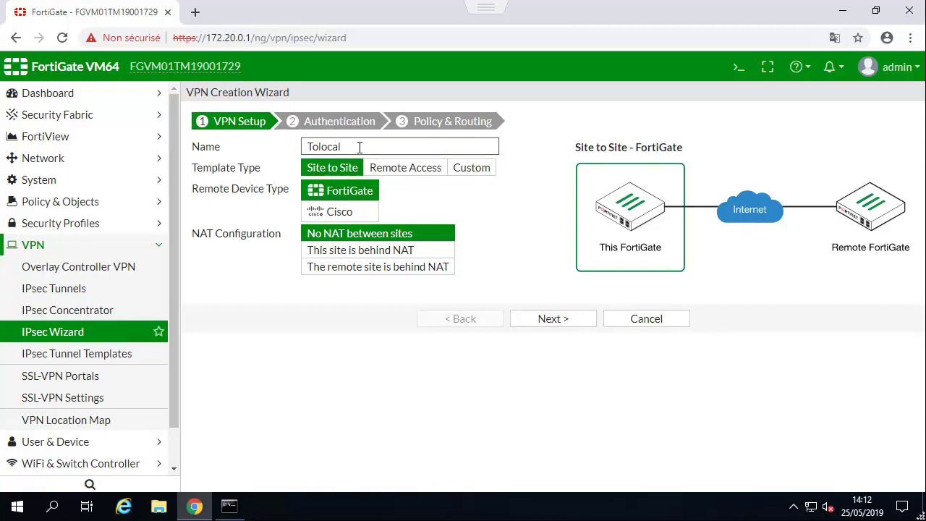
{"action": "type", "text": "olocal"}
{"action": "left_click", "coordinate": [544, 321]}
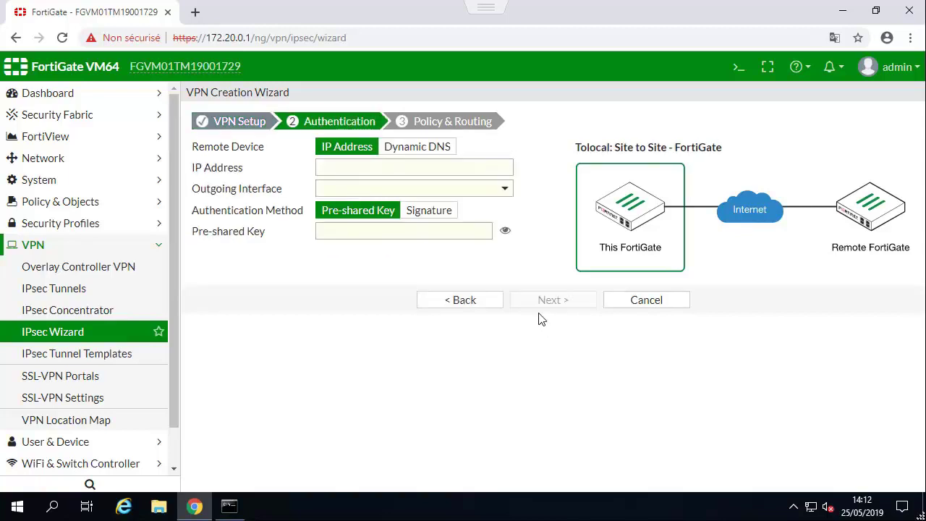
Set remote gateway IP 10.1.1.100 and enter the pre-shared key.
{"action": "left_click", "coordinate": [362, 165]}
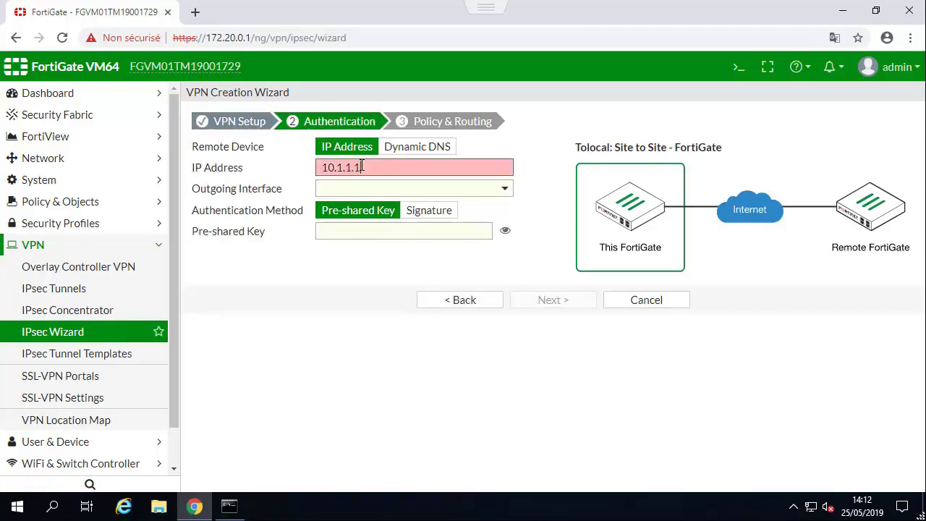
{"action": "left_click", "coordinate": [340, 242]}
{"action": "type", "text": "fo"}
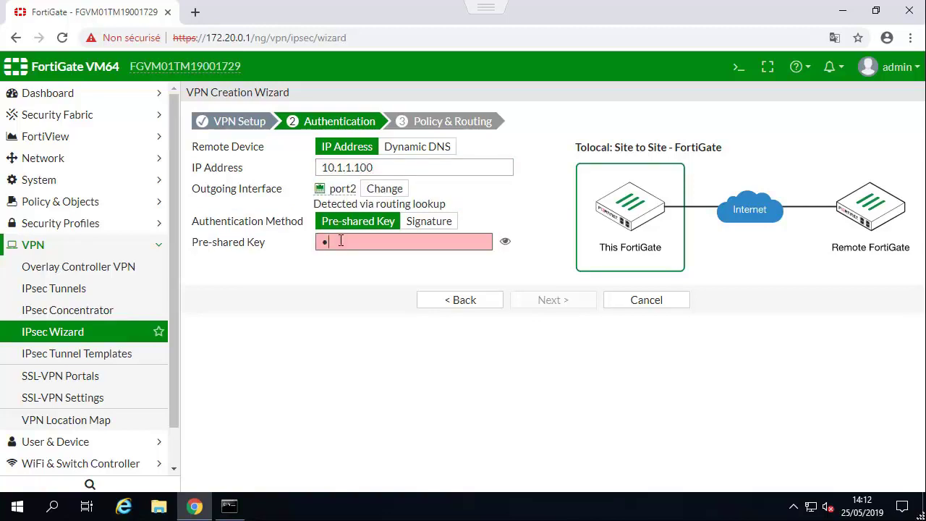
{"action": "type", "text": "rtinet"}
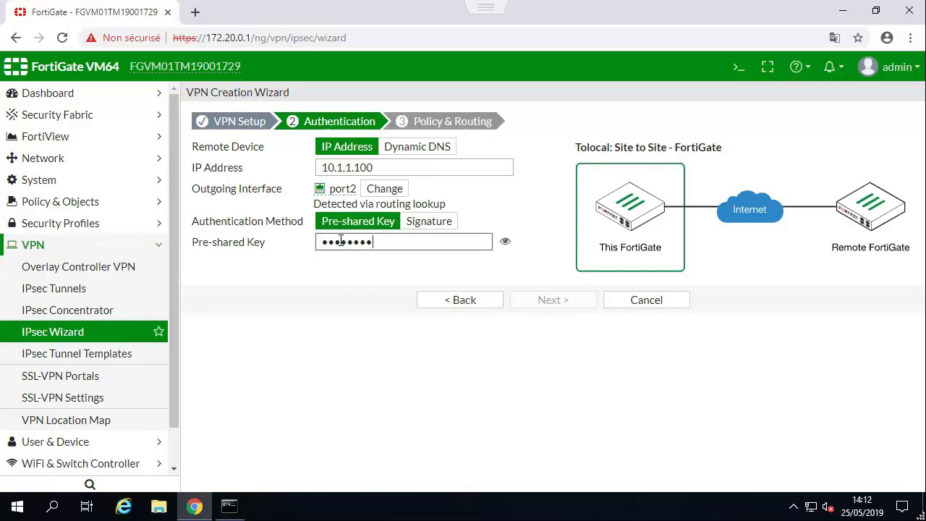
{"action": "left_click", "coordinate": [505, 241]}
{"action": "left_click", "coordinate": [505, 240]}
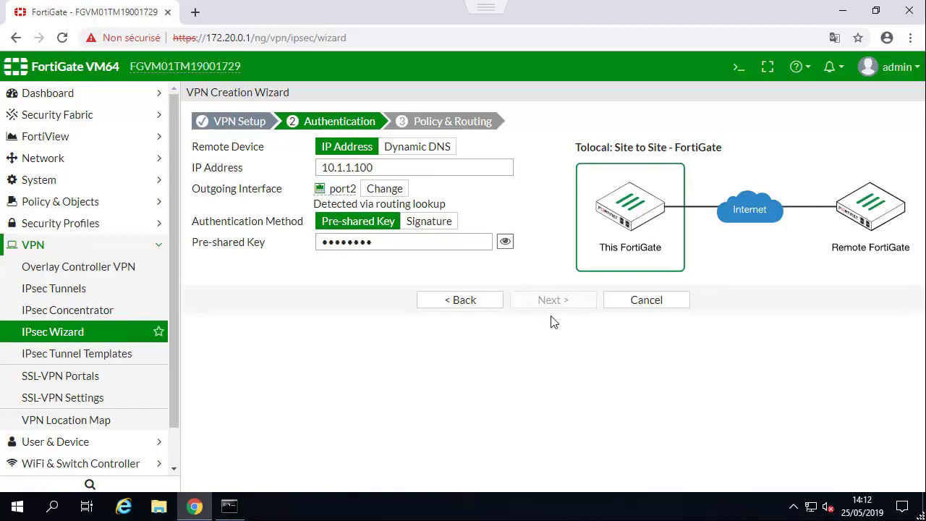
{"action": "left_click", "coordinate": [551, 302]}
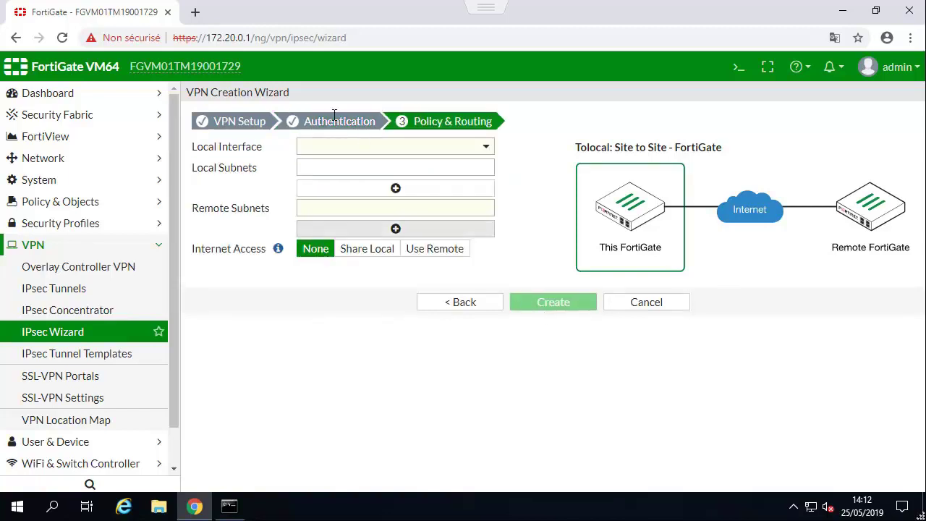
Use port1 as local interface with remote subnet 192.168.1.0/24 and create Tolocal.
{"action": "left_click", "coordinate": [322, 153]}
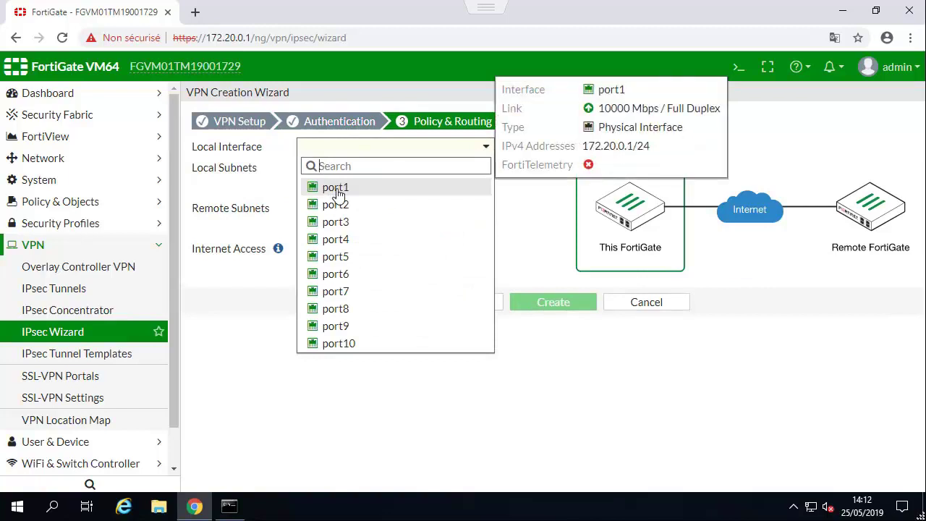
{"action": "left_click", "coordinate": [334, 189]}
{"action": "left_click", "coordinate": [339, 209]}
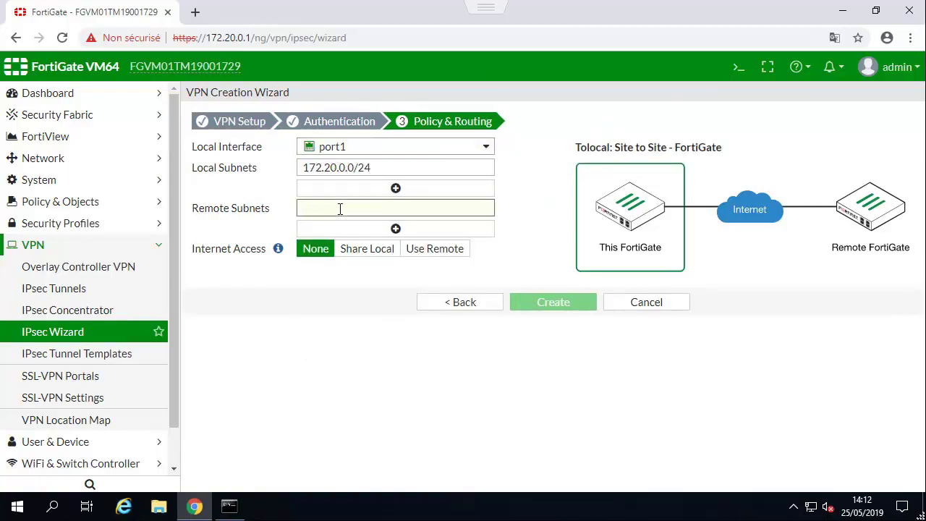
{"action": "type", "text": "192.168.1.0"}
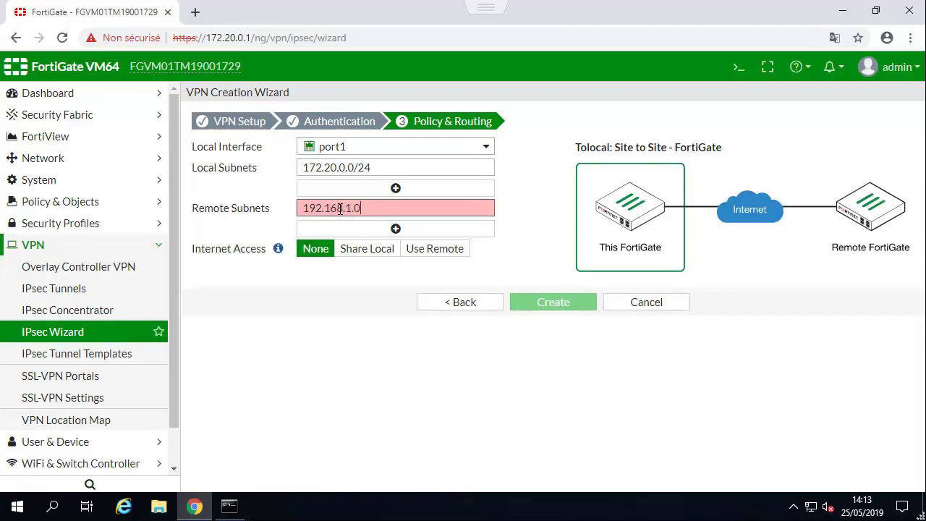
{"action": "type", "text": "/24"}
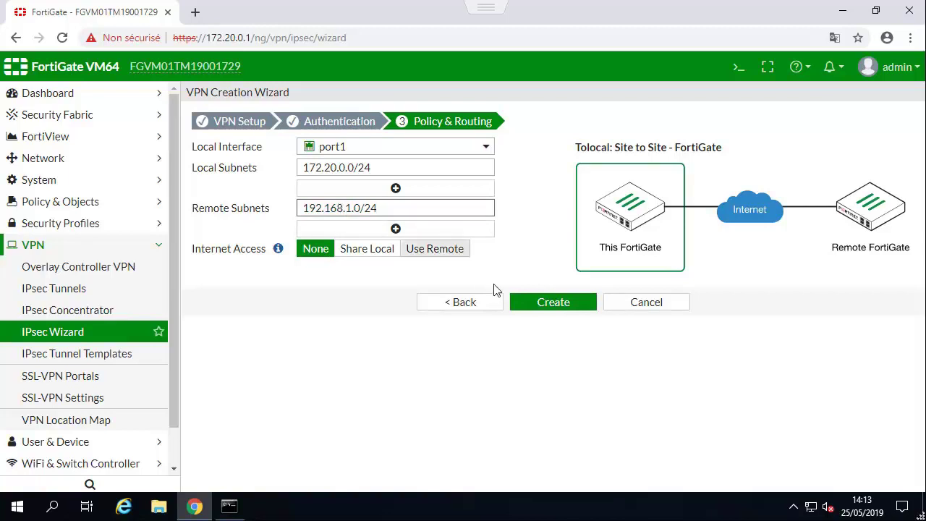
{"action": "left_click", "coordinate": [547, 303]}
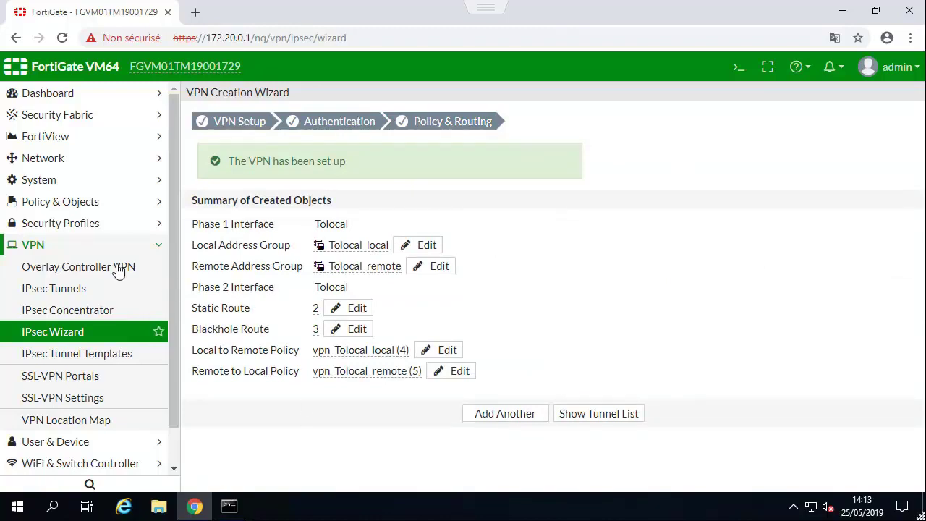
Review the new Tolocal tunnel interface and the static routes on the remote FortiGate.
{"action": "left_click", "coordinate": [43, 246]}
{"action": "left_click", "coordinate": [44, 159]}
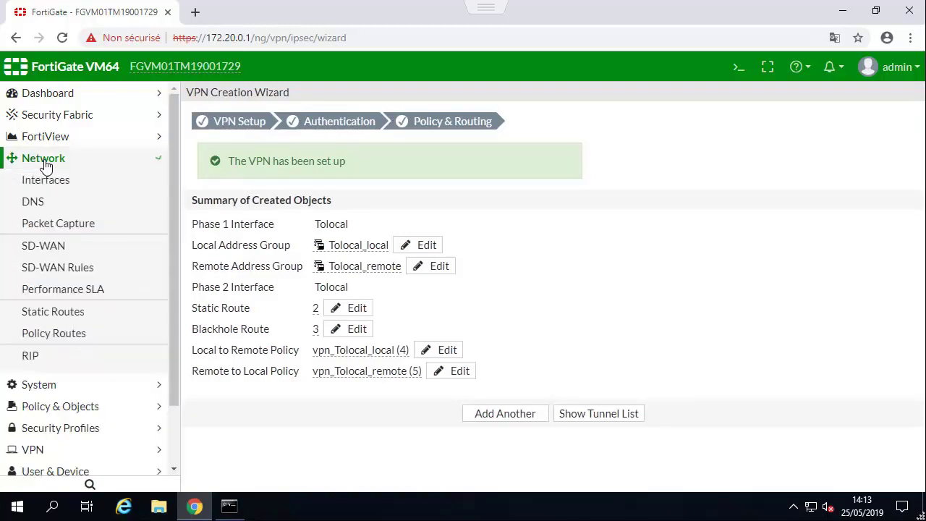
{"action": "left_click", "coordinate": [41, 181]}
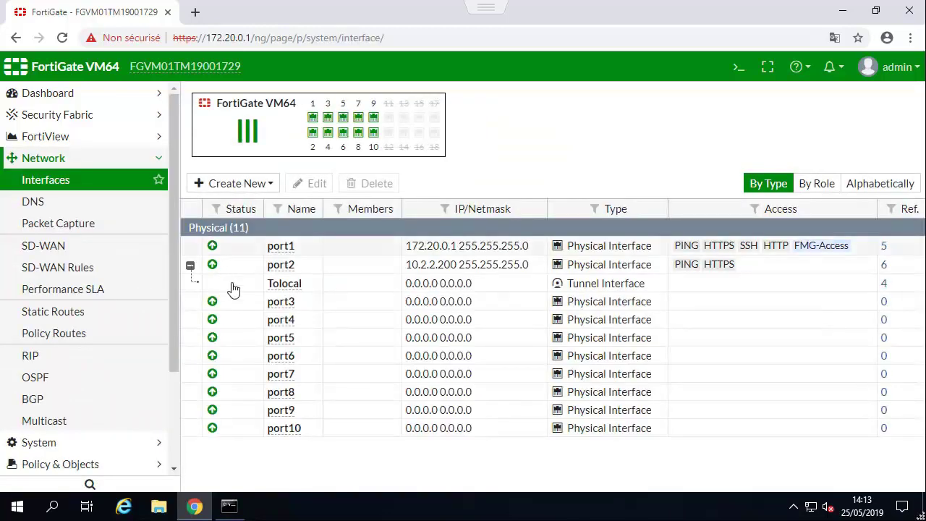
{"action": "left_click", "coordinate": [315, 285]}
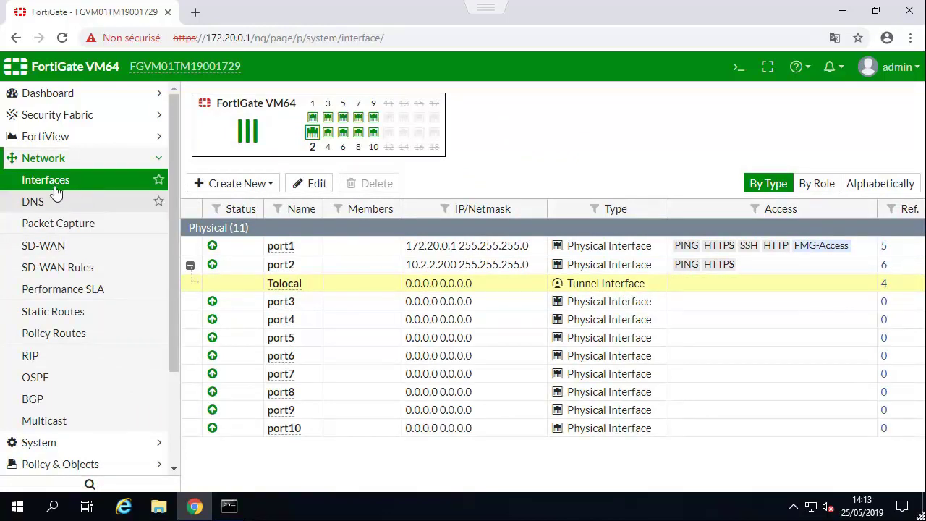
{"action": "left_click", "coordinate": [58, 312]}
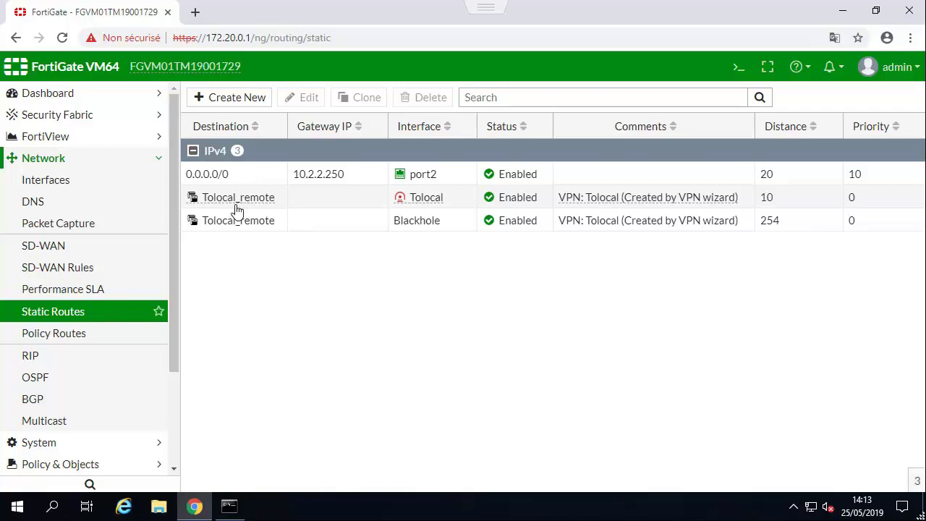
{"action": "left_click", "coordinate": [41, 162]}
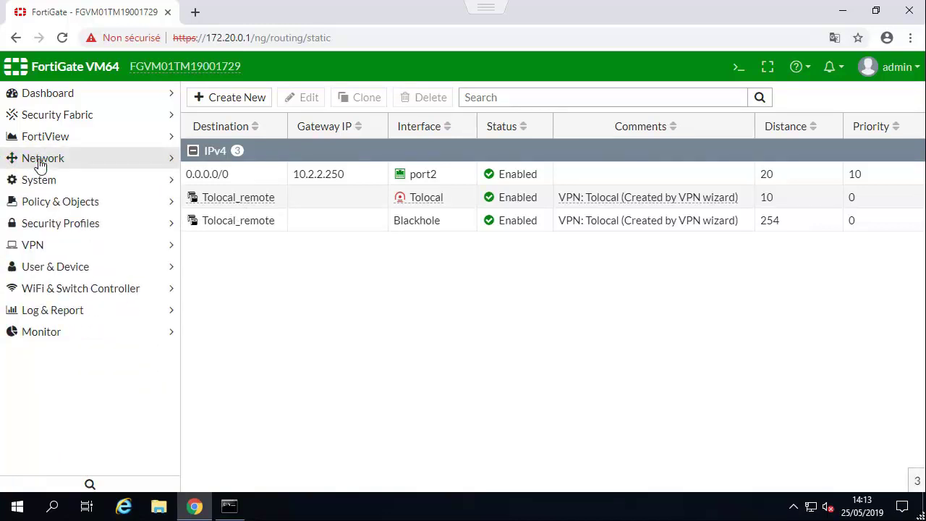
Inspect the Tolocal→port1 and port1→Tolocal policy groups in the IPv4 Policy list.
{"action": "left_click", "coordinate": [42, 203]}
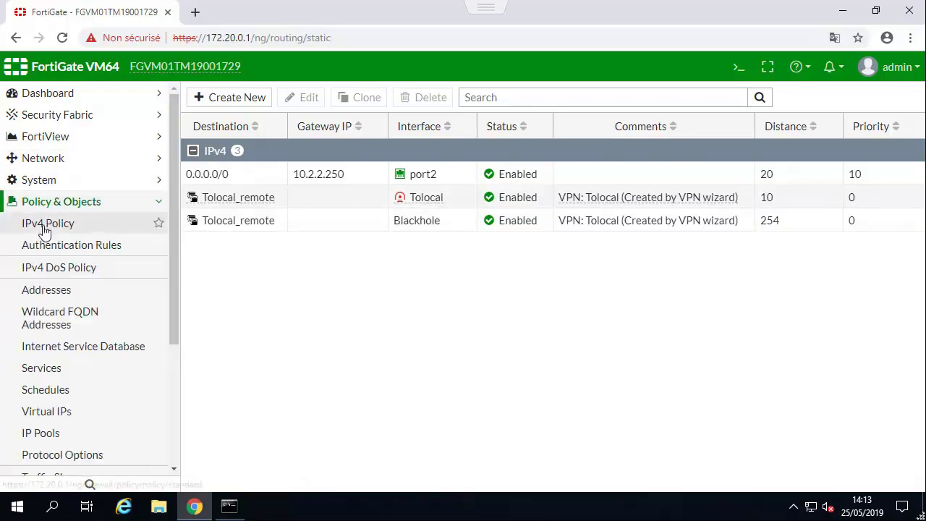
{"action": "left_click", "coordinate": [42, 224]}
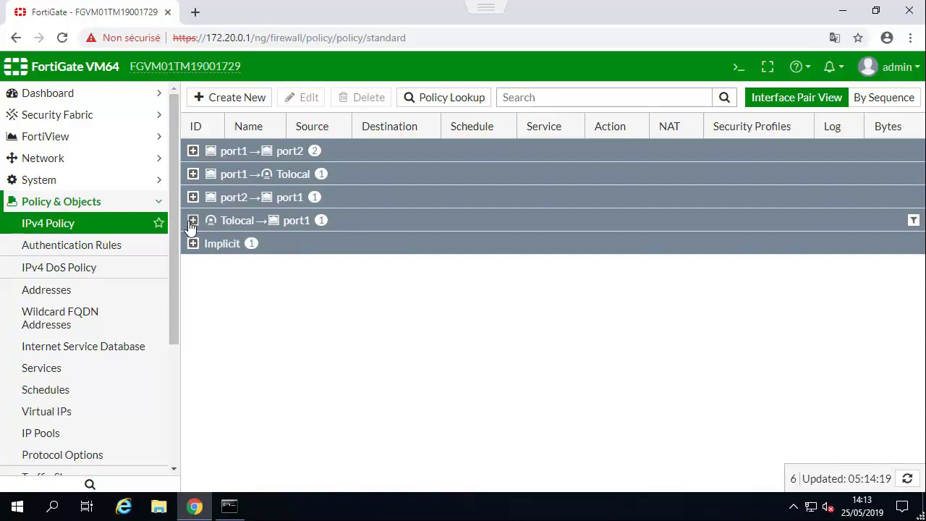
{"action": "left_click", "coordinate": [193, 220]}
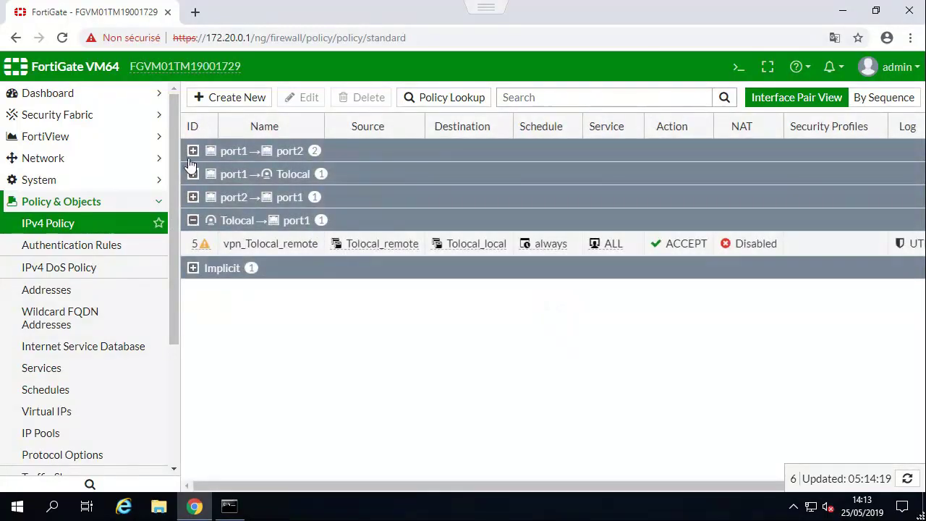
{"action": "left_click", "coordinate": [193, 174]}
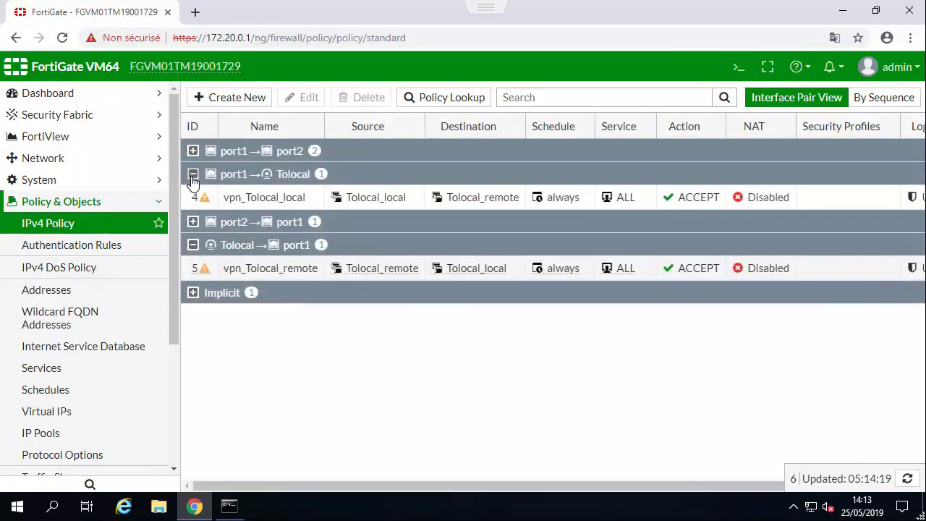
{"action": "left_click", "coordinate": [192, 175]}
{"action": "left_click", "coordinate": [192, 220]}
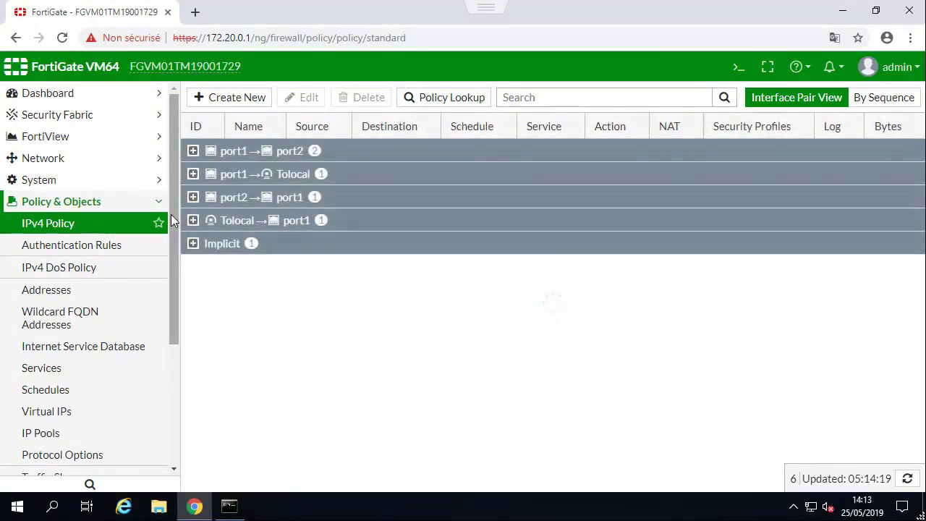
{"action": "left_click", "coordinate": [149, 207]}
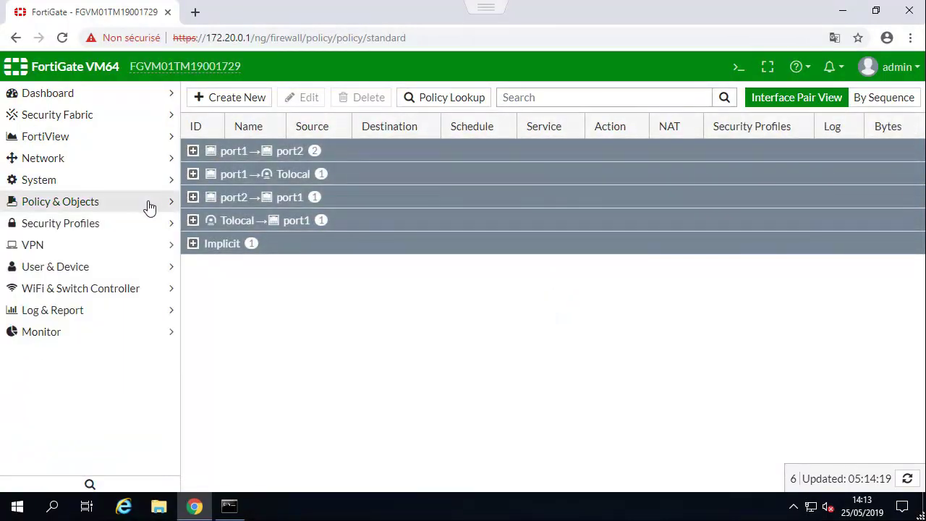
Open the IPsec Monitor under the Monitor section.
{"action": "left_click", "coordinate": [45, 336]}
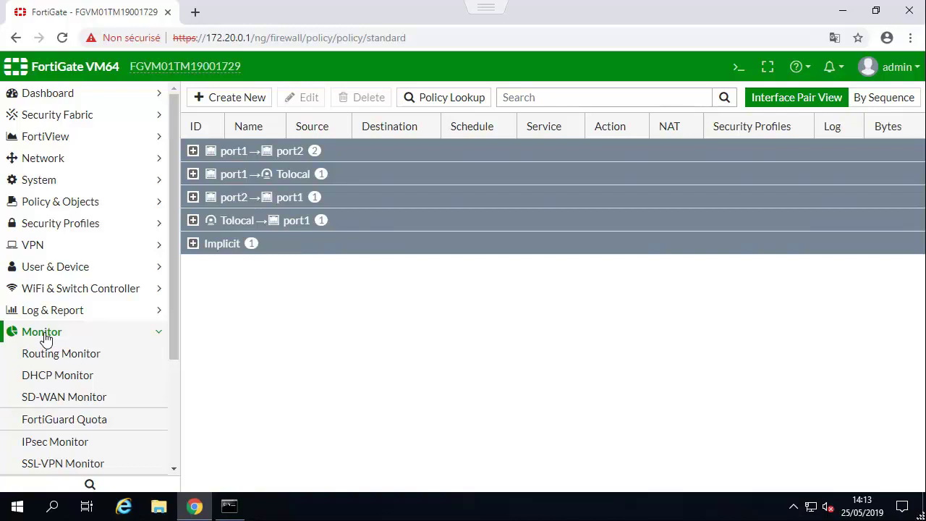
{"action": "left_click_drag", "start_coordinate": [173, 308], "coordinate": [164, 417]}
{"action": "left_click", "coordinate": [80, 290]}
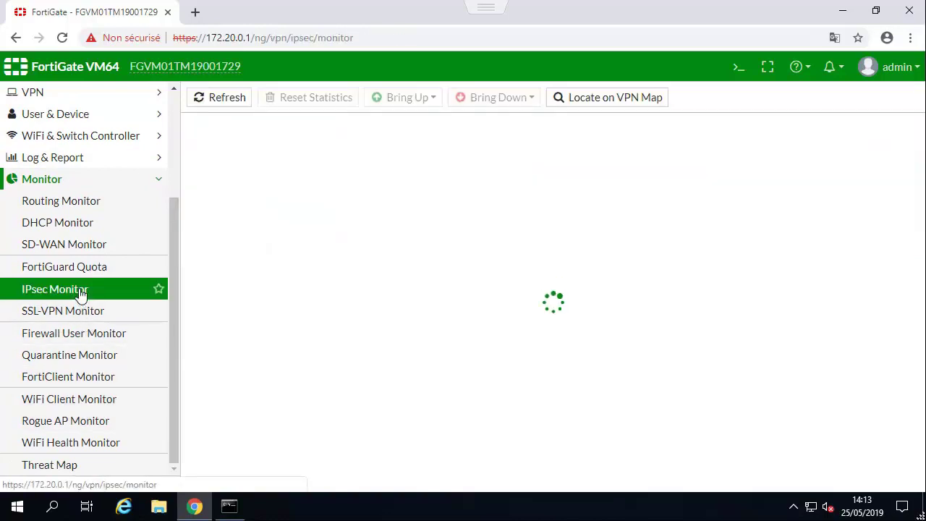
Bring up the Tolocal tunnel through its Tolocal phase 2 selector.
{"action": "left_click", "coordinate": [470, 149]}
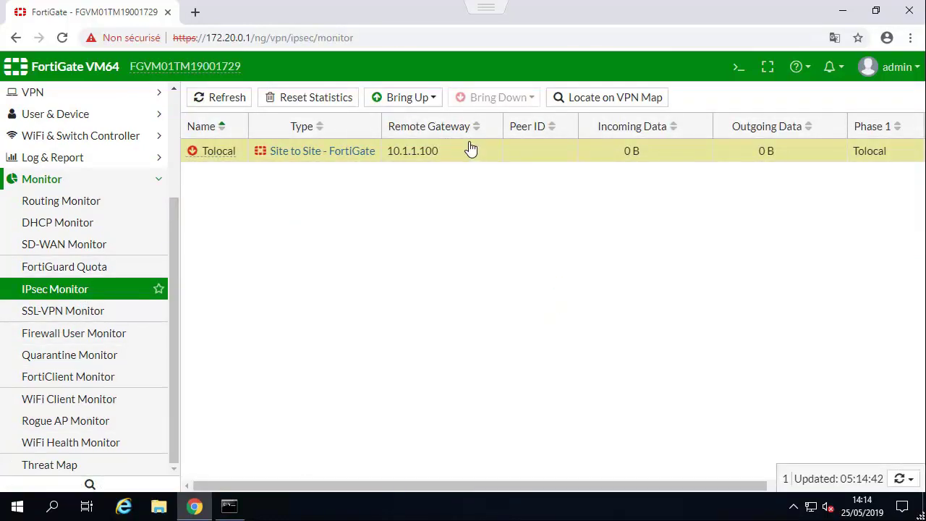
{"action": "left_click", "coordinate": [435, 102]}
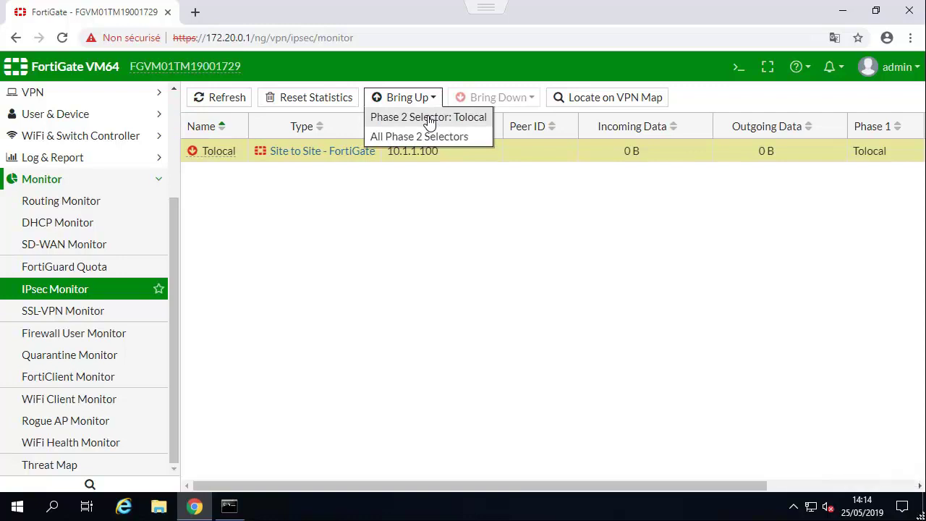
{"action": "left_click", "coordinate": [429, 118]}
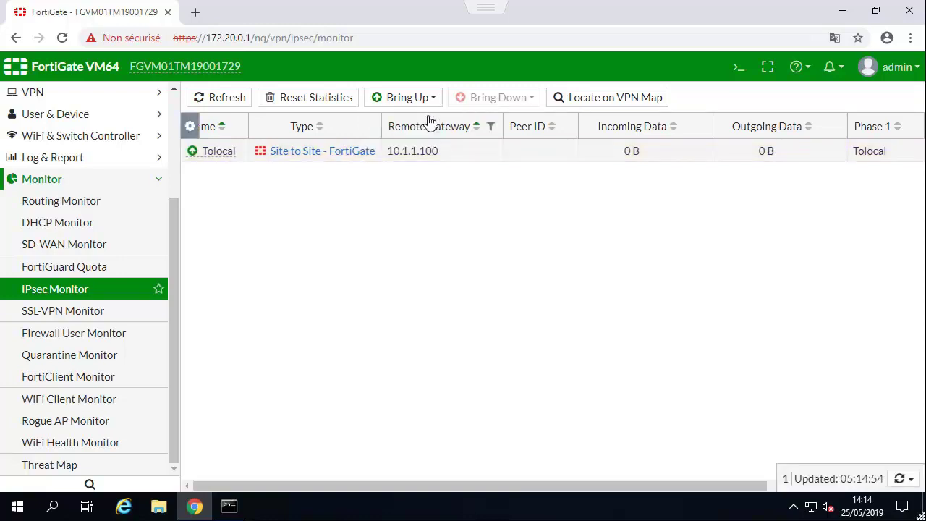
{"action": "left_click", "coordinate": [423, 104]}
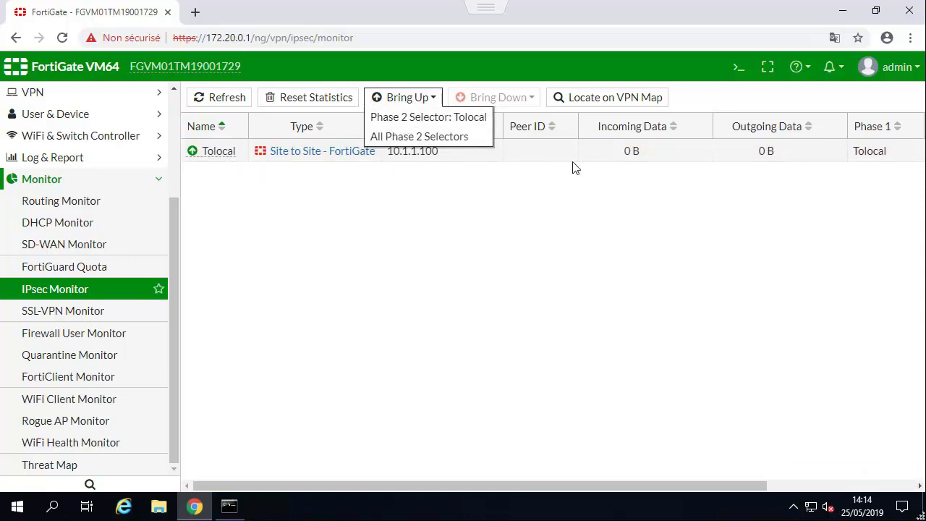
{"action": "left_click", "coordinate": [236, 158]}
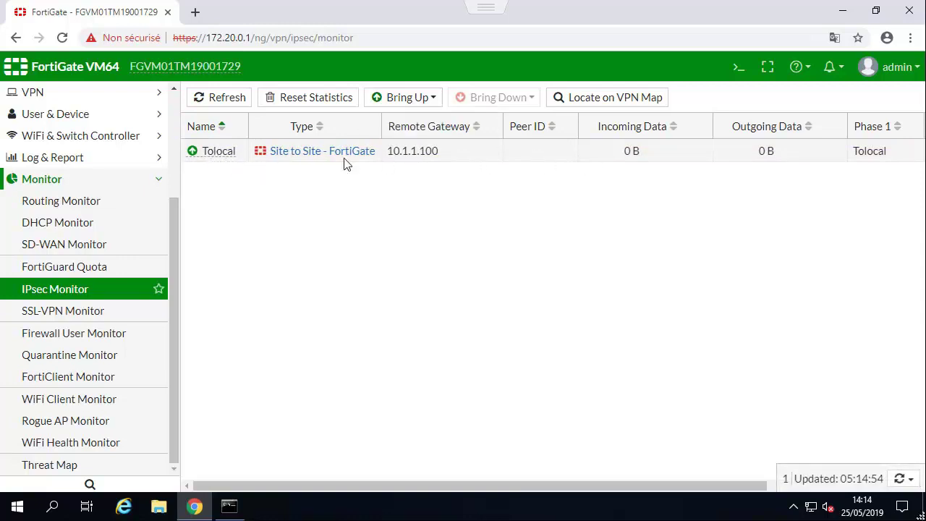
{"action": "left_click", "coordinate": [228, 507]}
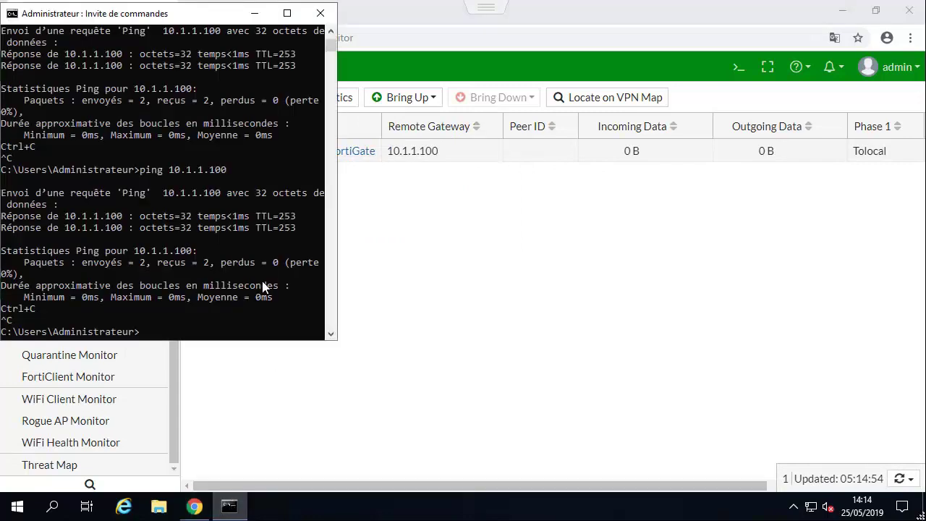
Rerun the ping to 192.168.1.100, getting four replies with 0% loss.
{"action": "left_click", "coordinate": [264, 285]}
{"action": "key", "text": "Up"}
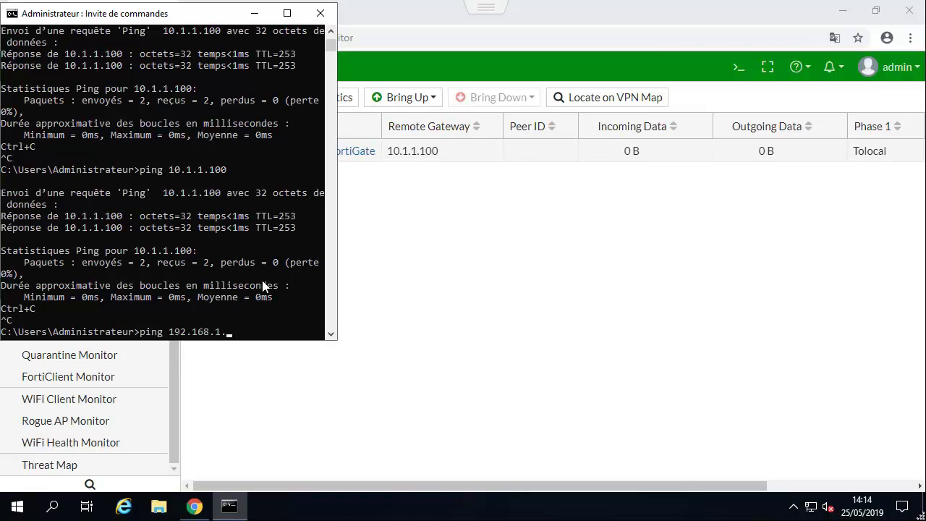
{"action": "key", "text": "Return"}
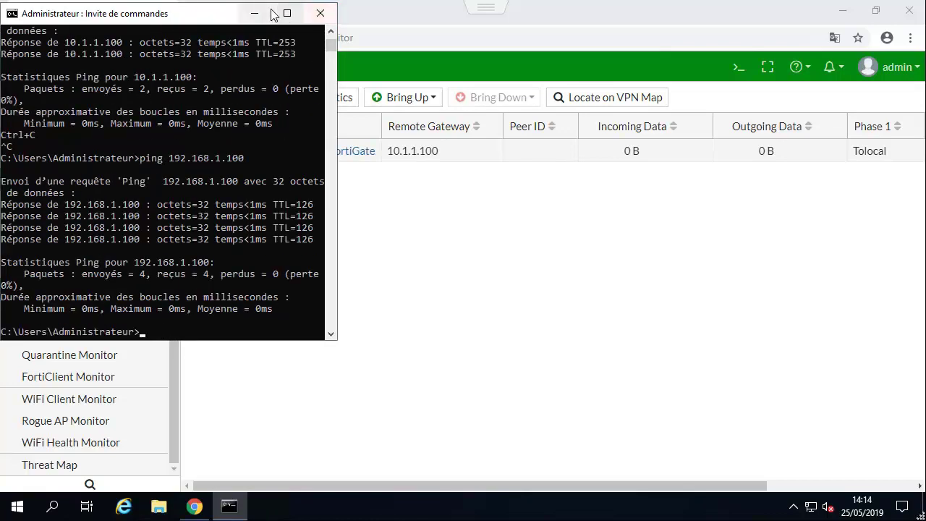
Minimize the Command Prompt and exit the full-screen VM console view.
{"action": "mouse_move", "coordinate": [467, 62]}
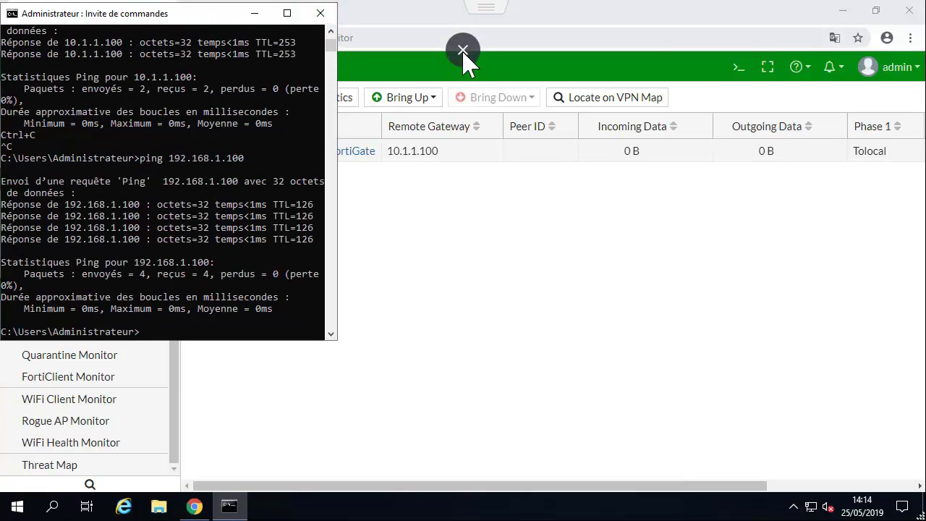
{"action": "left_click", "coordinate": [257, 17]}
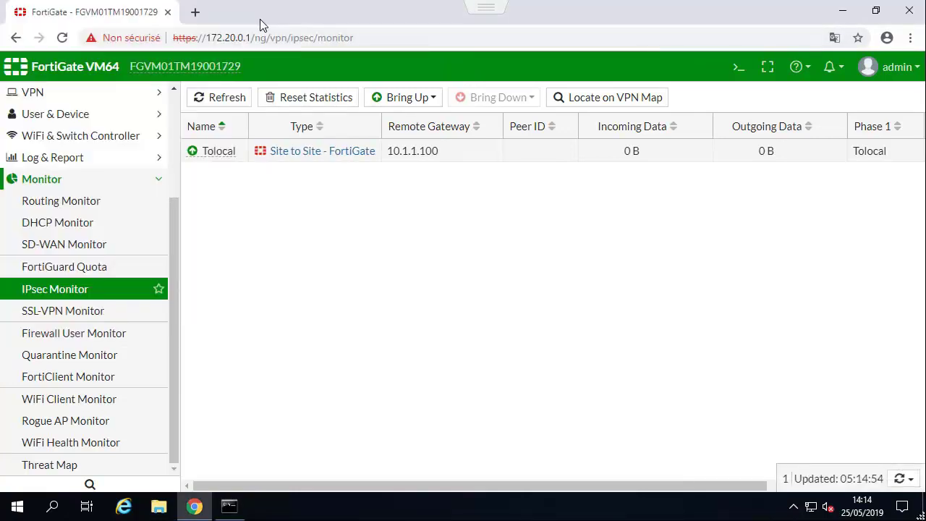
{"action": "mouse_move", "coordinate": [381, 7]}
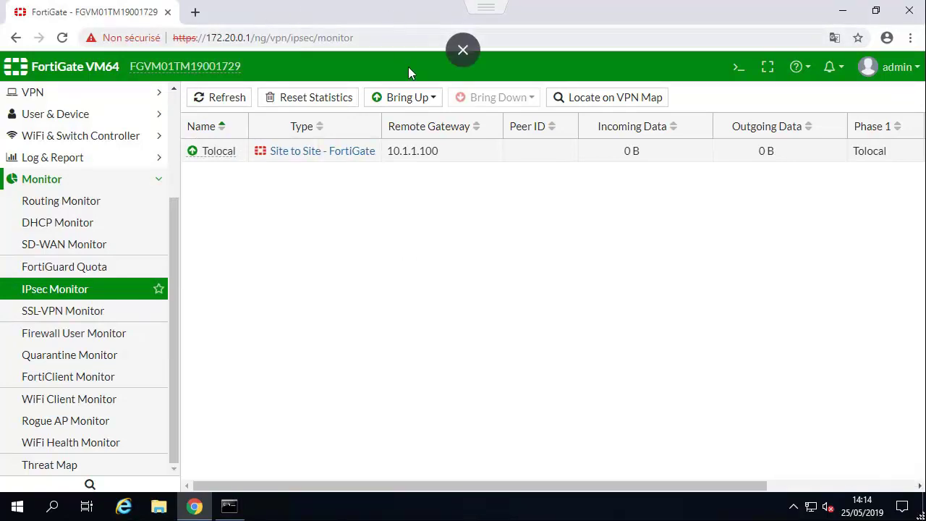
{"action": "left_click", "coordinate": [463, 51]}
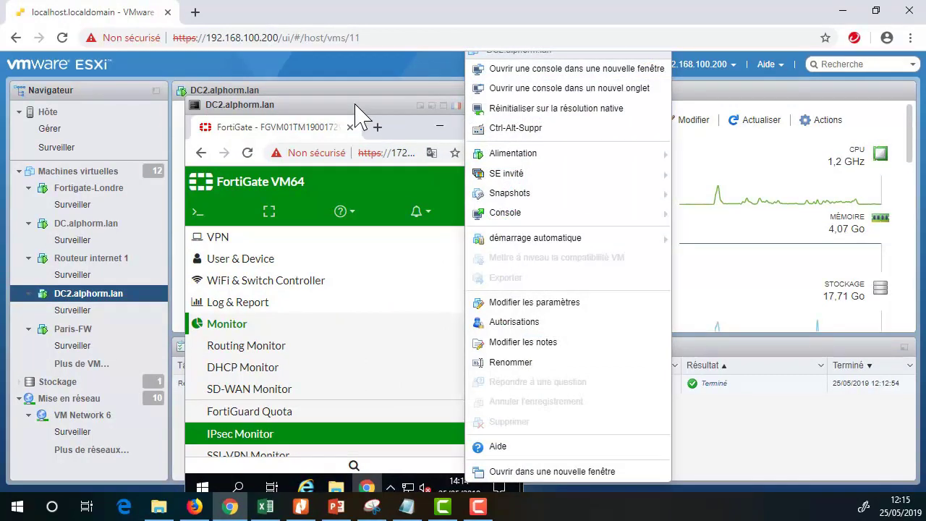
Open the console of the DC.alphorm.lan virtual machine.
{"action": "left_click", "coordinate": [355, 107]}
{"action": "left_click", "coordinate": [72, 224]}
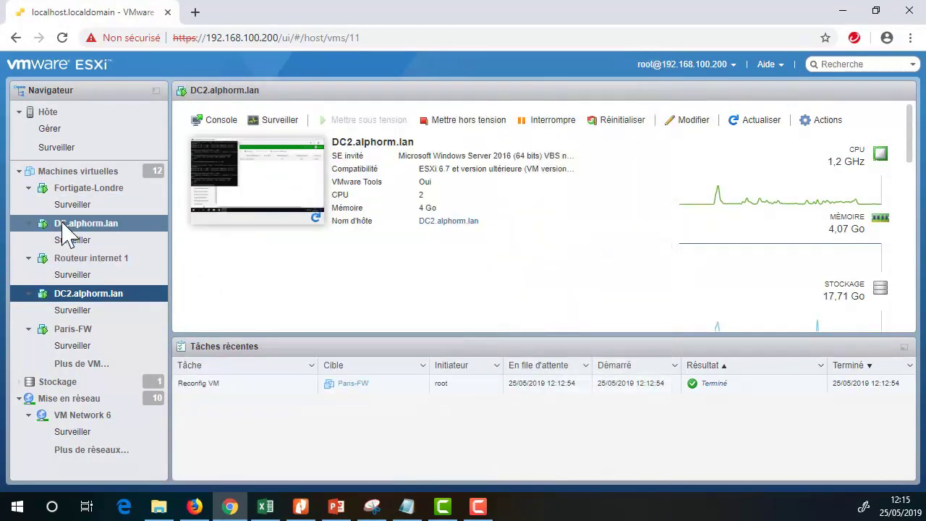
{"action": "left_click", "coordinate": [266, 183]}
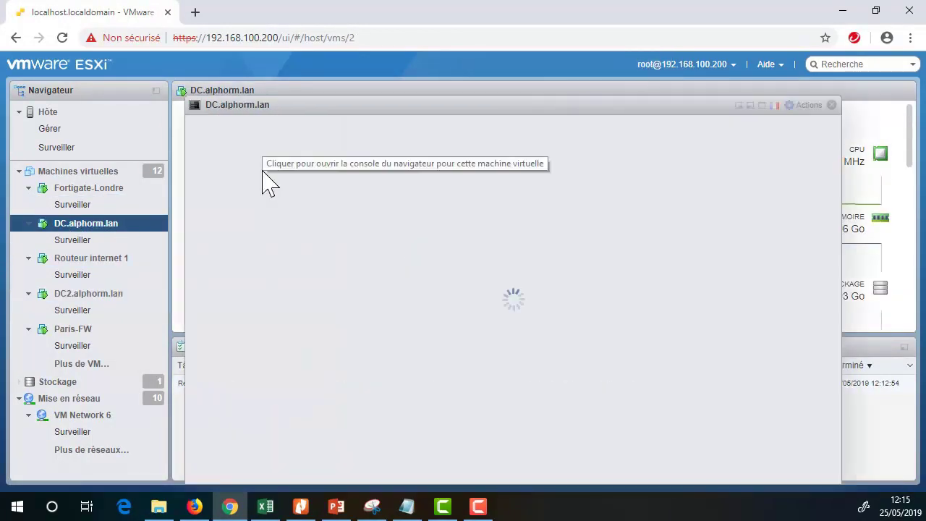
Send Ctrl-Alt-Del to the guest, sign in with the administrator password, and go full screen.
{"action": "left_click", "coordinate": [805, 105]}
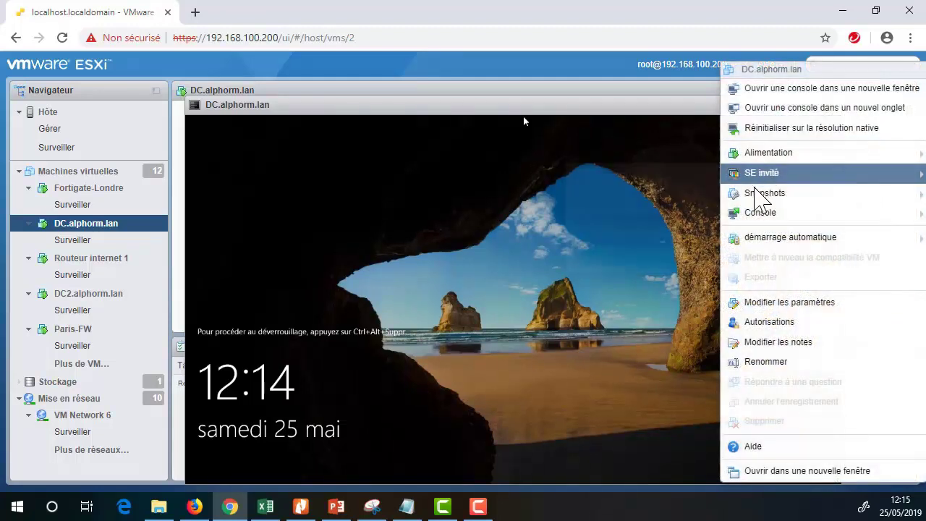
{"action": "mouse_move", "coordinate": [760, 174]}
{"action": "mouse_move", "coordinate": [623, 218]}
{"action": "left_click", "coordinate": [525, 223]}
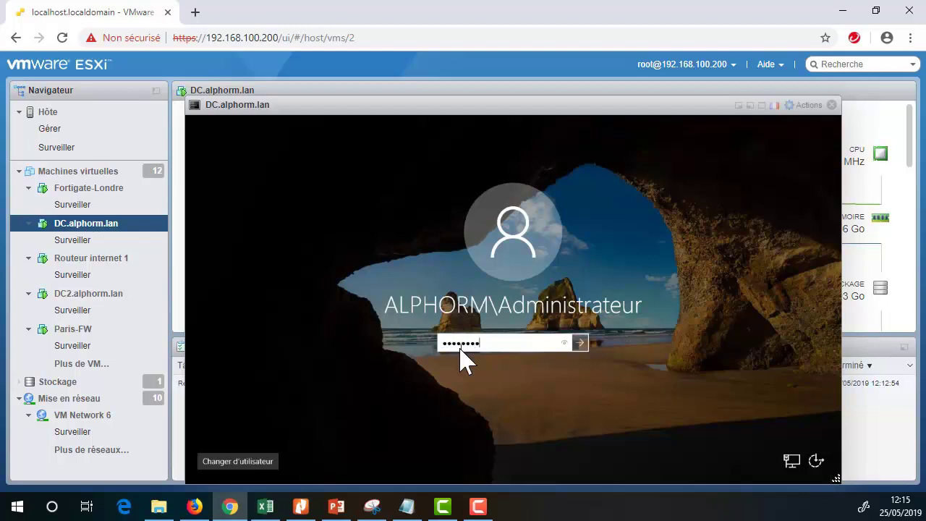
{"action": "key", "text": "Return"}
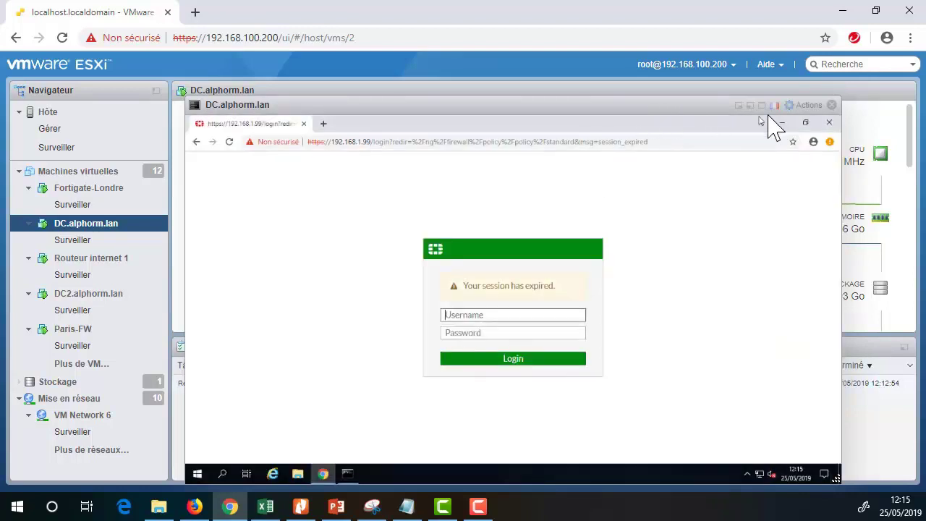
{"action": "left_click", "coordinate": [762, 106]}
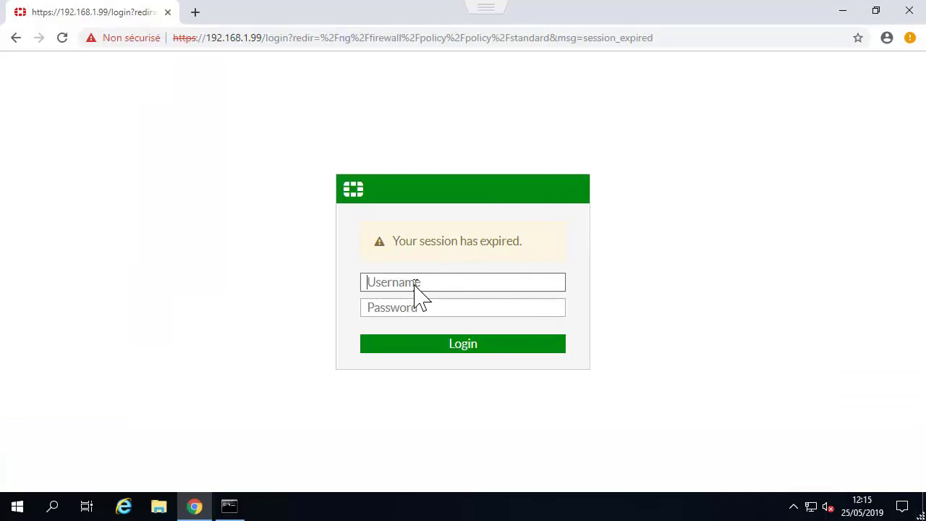
Sign back in to the 192.168.1.99 FortiGate as admin.
{"action": "key", "text": "Tab"}
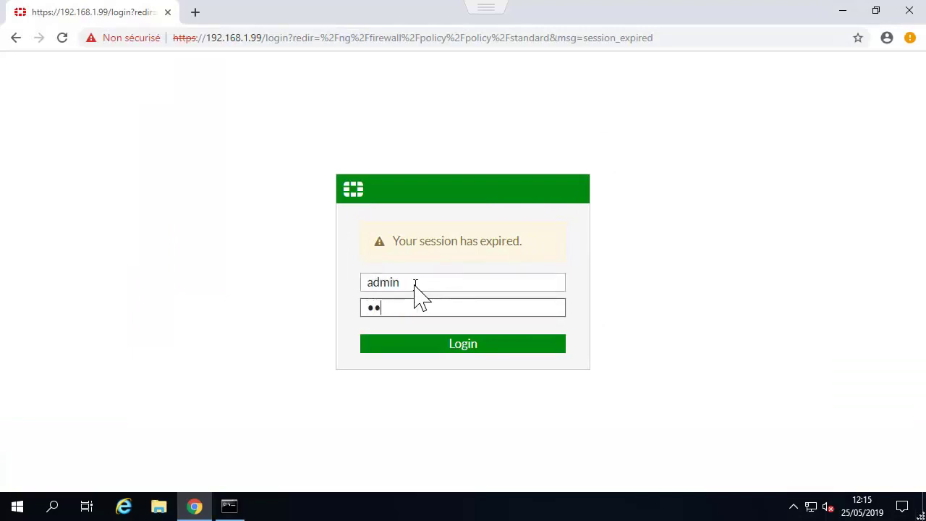
{"action": "key", "text": "BackSpace"}
{"action": "key", "text": "BackSpace"}
{"action": "key", "text": "BackSpace"}
{"action": "key", "text": "BackSpace"}
{"action": "key", "text": "BackSpace"}
{"action": "key", "text": "BackSpace"}
{"action": "key", "text": "Return"}
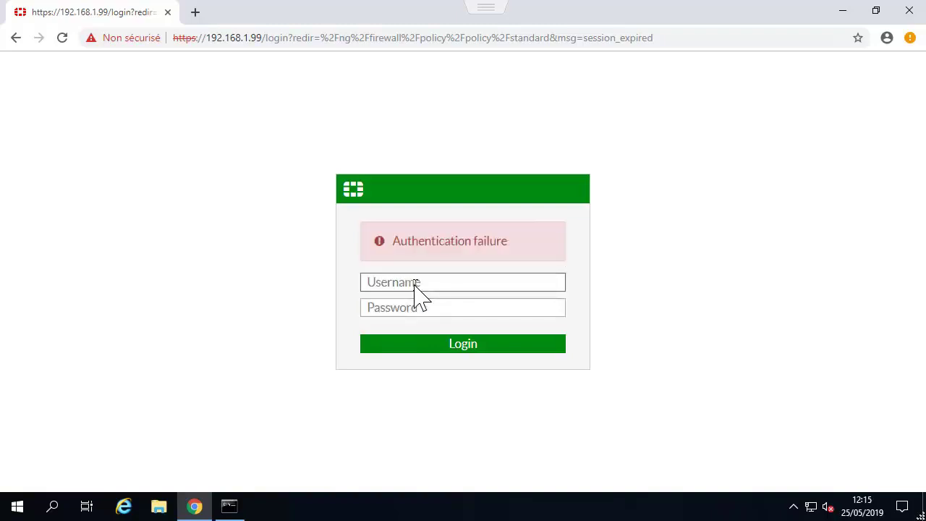
{"action": "type", "text": "admin"}
{"action": "key", "text": "Tab"}
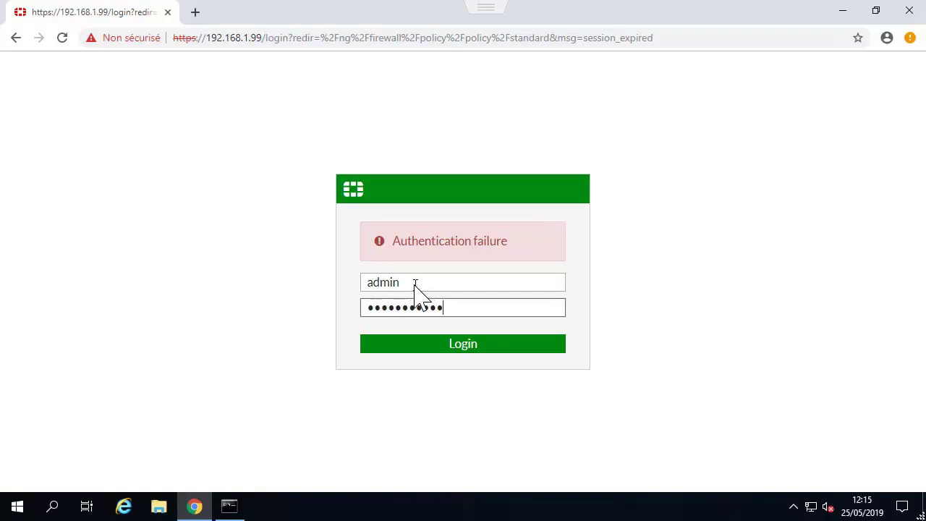
{"action": "key", "text": "Return"}
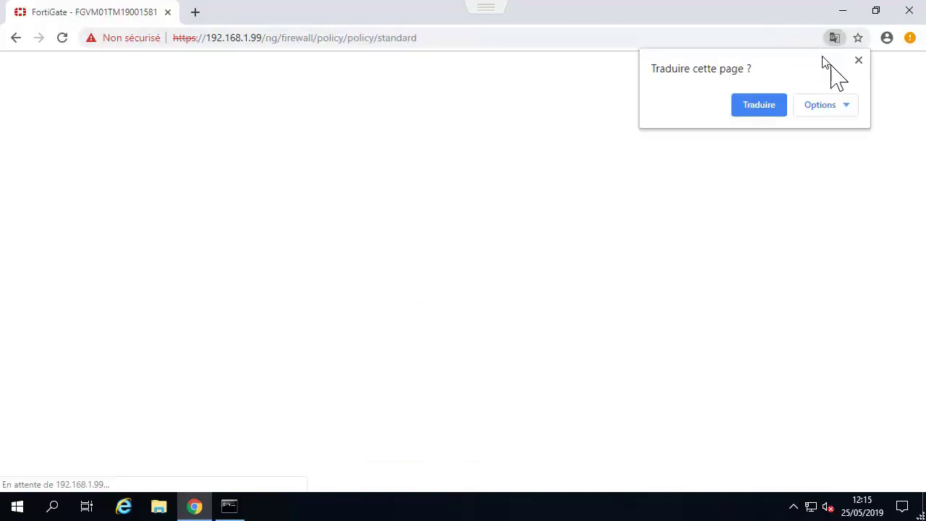
{"action": "left_click", "coordinate": [859, 60]}
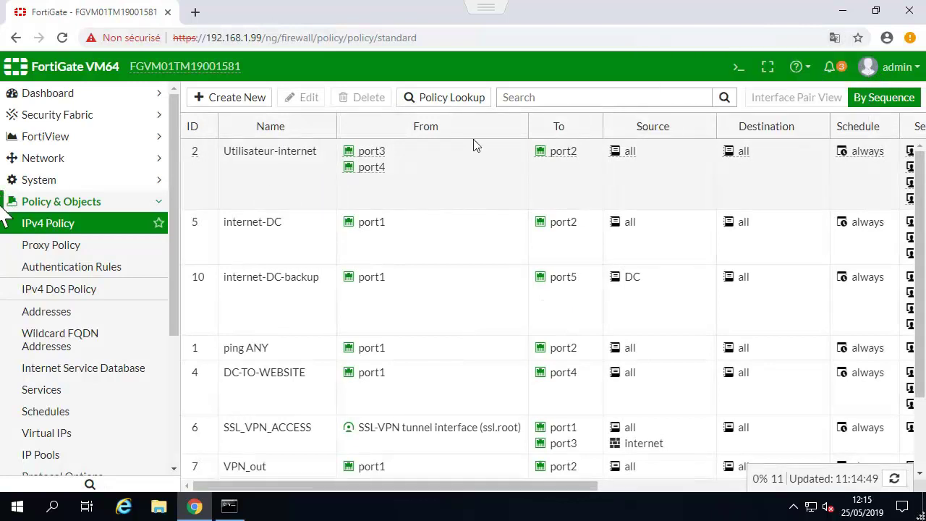
Select the Toremote tunnel in the IPsec Monitor, showing 480 B incoming and 240 B outgoing.
{"action": "scroll", "coordinate": [76, 289], "scroll_direction": "down", "scroll_amount": 3}
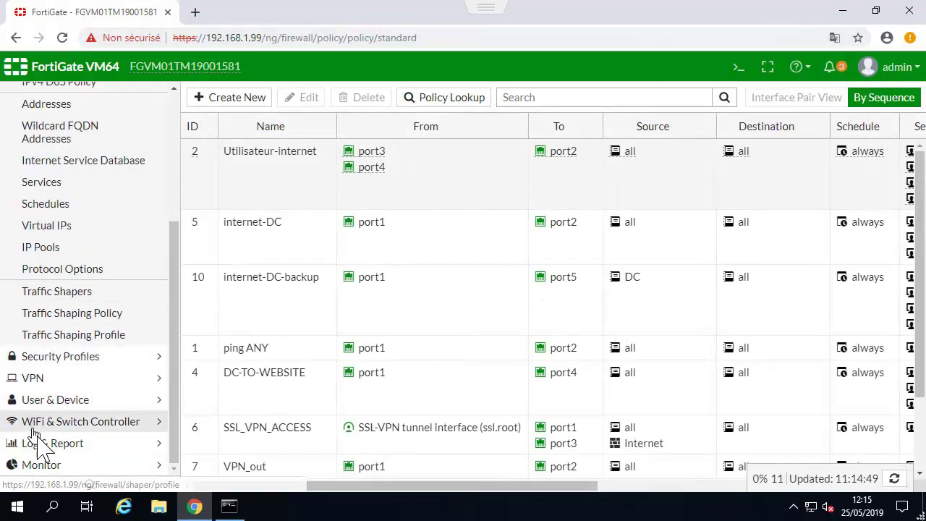
{"action": "left_click", "coordinate": [37, 464]}
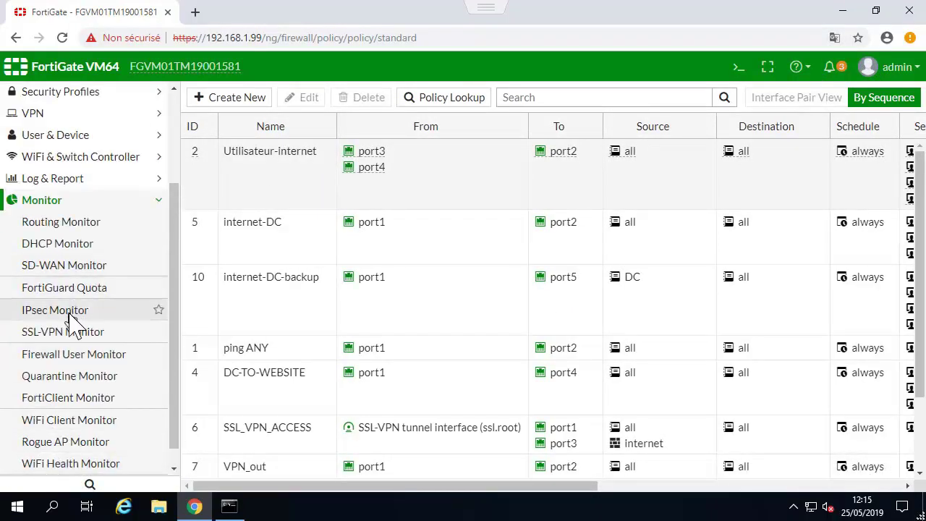
{"action": "left_click", "coordinate": [69, 313]}
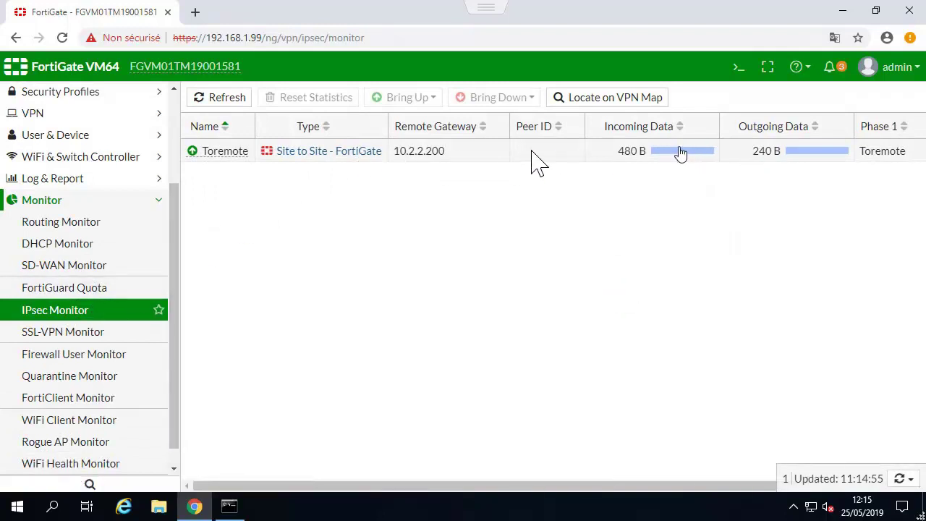
{"action": "left_click", "coordinate": [513, 159]}
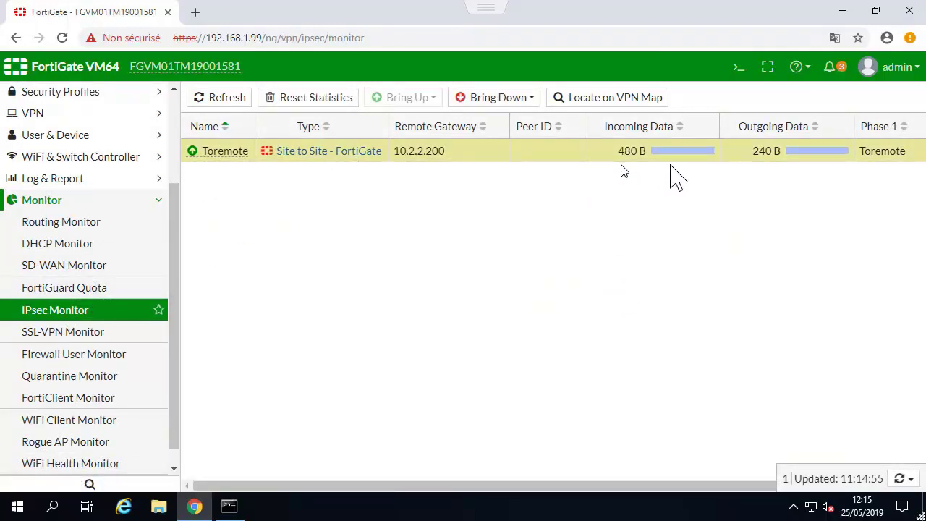